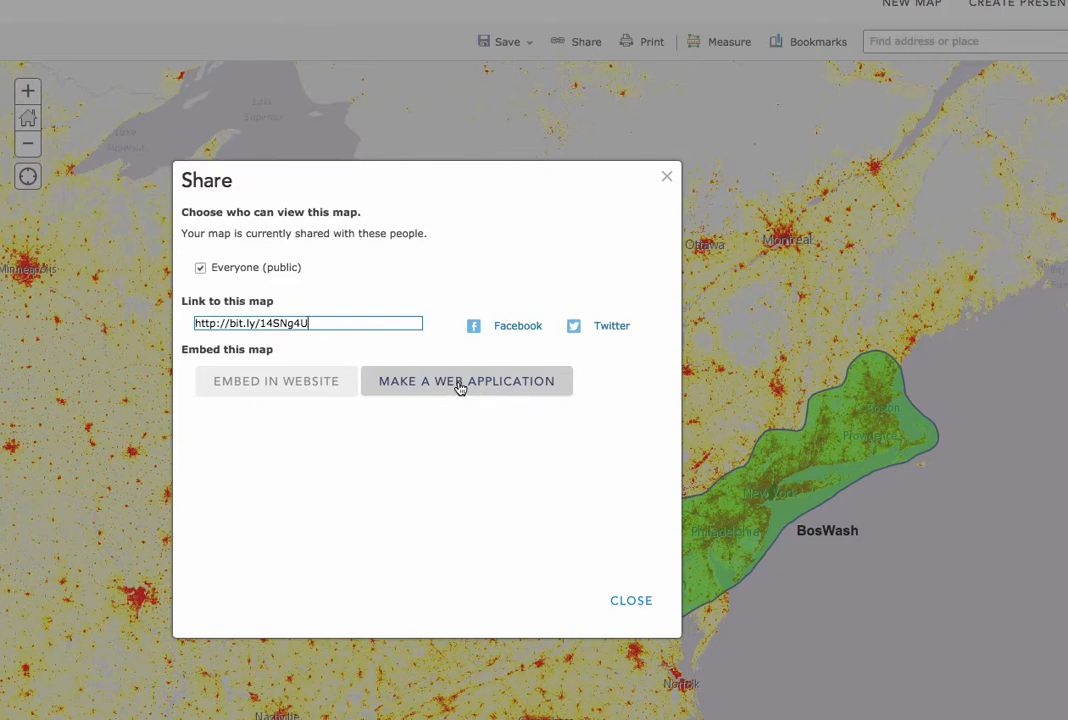
Step: Make a web application from the shared map, choosing the Story Map Tour template for publishing
left_click(460, 388)
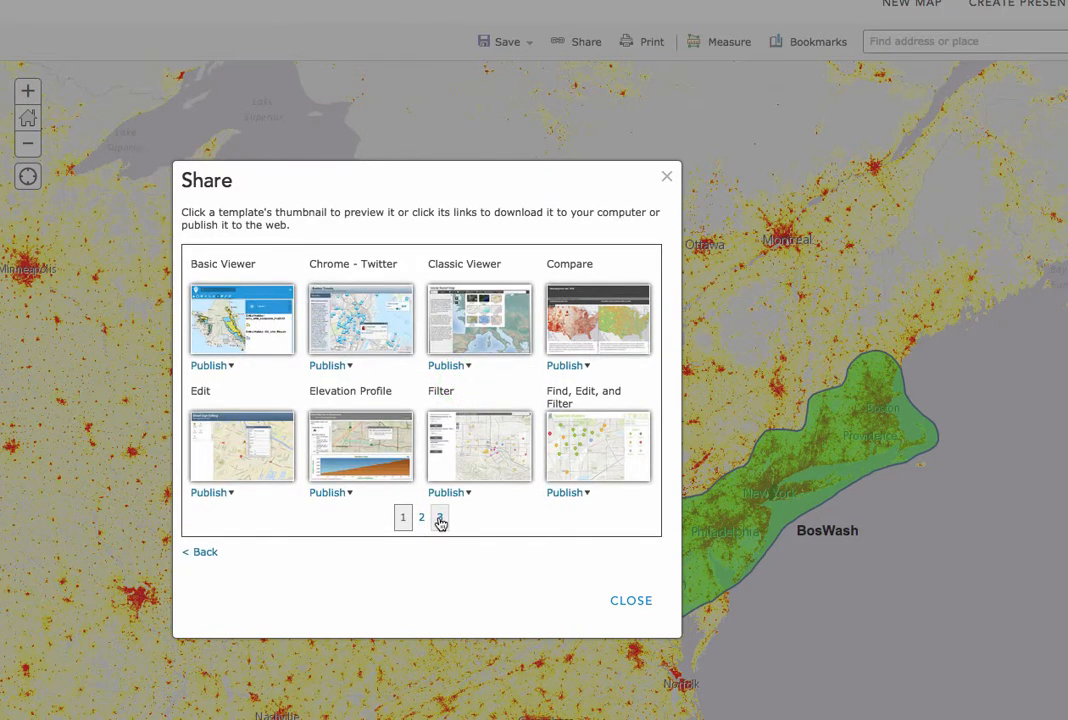
left_click(440, 518)
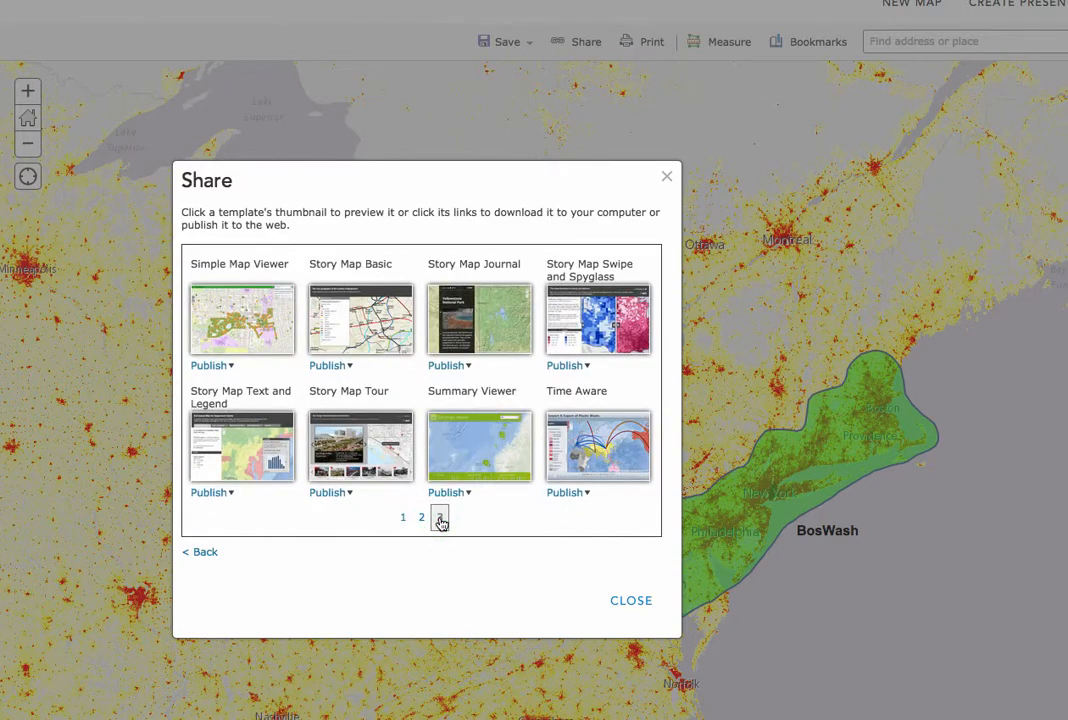
mouse_move(318, 410)
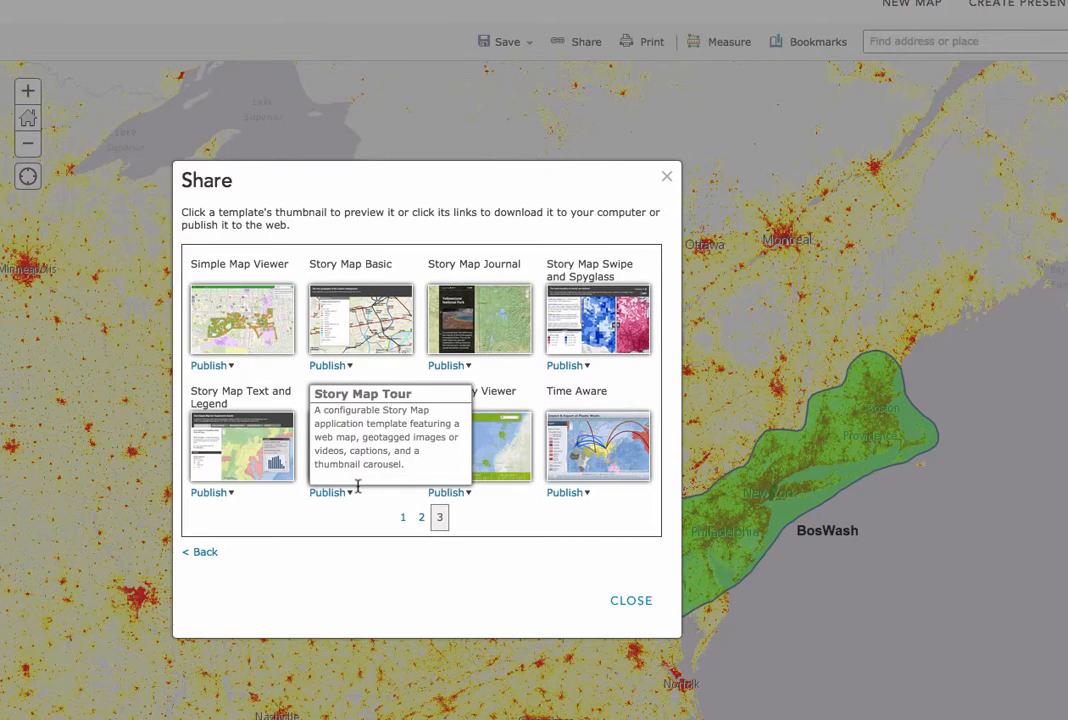
left_click(328, 496)
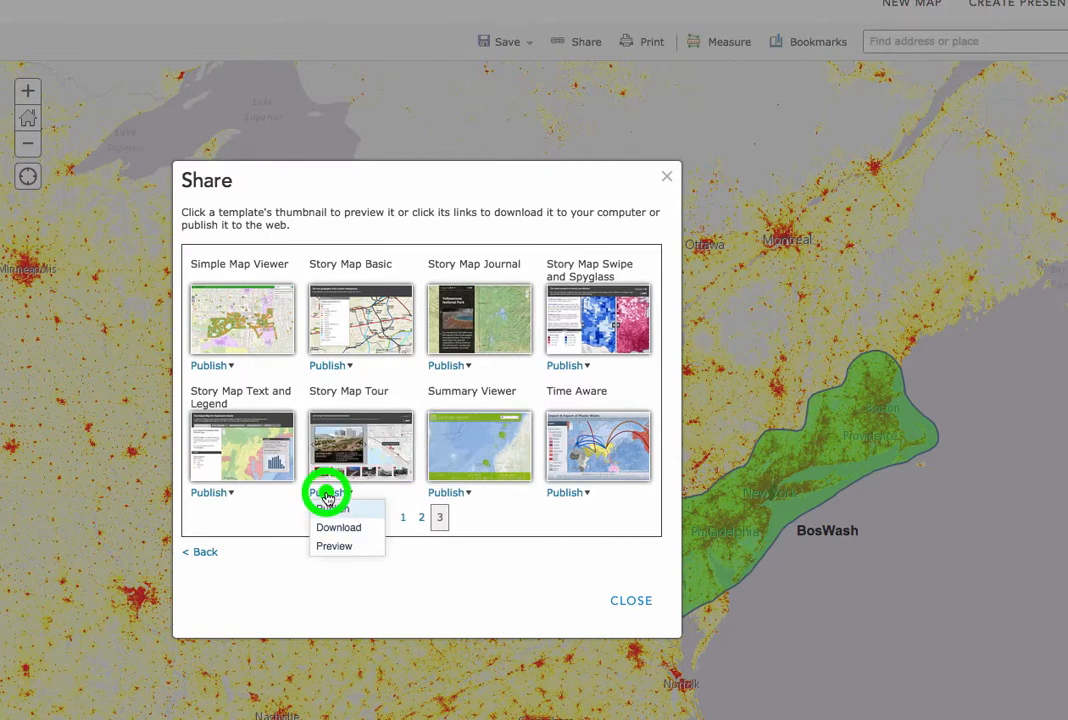
left_click(332, 510)
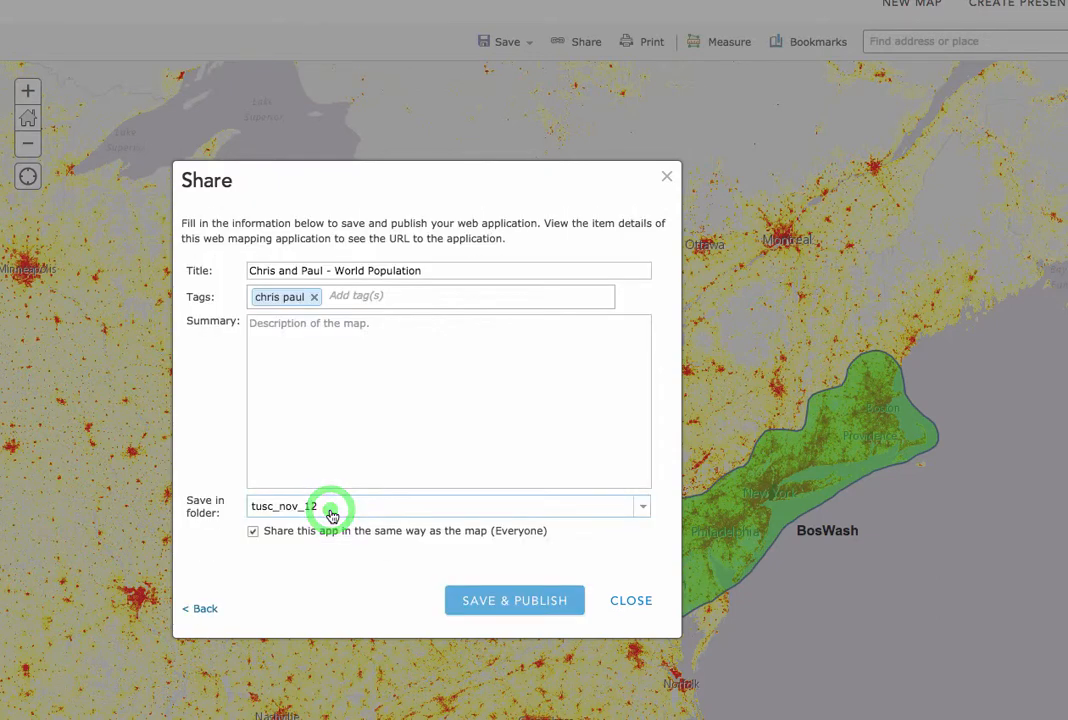
Step: Replace "World Population" with "Story Map Tour" in the application's title, then save and publish it
left_click_drag(336, 270, 435, 270)
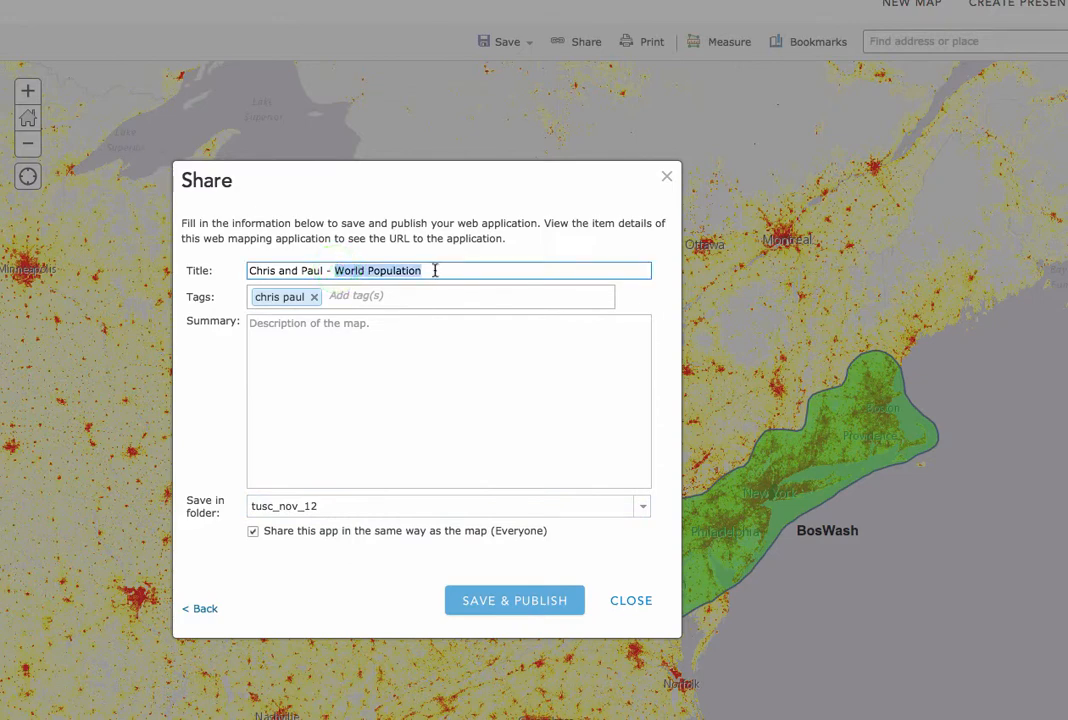
type("Story")
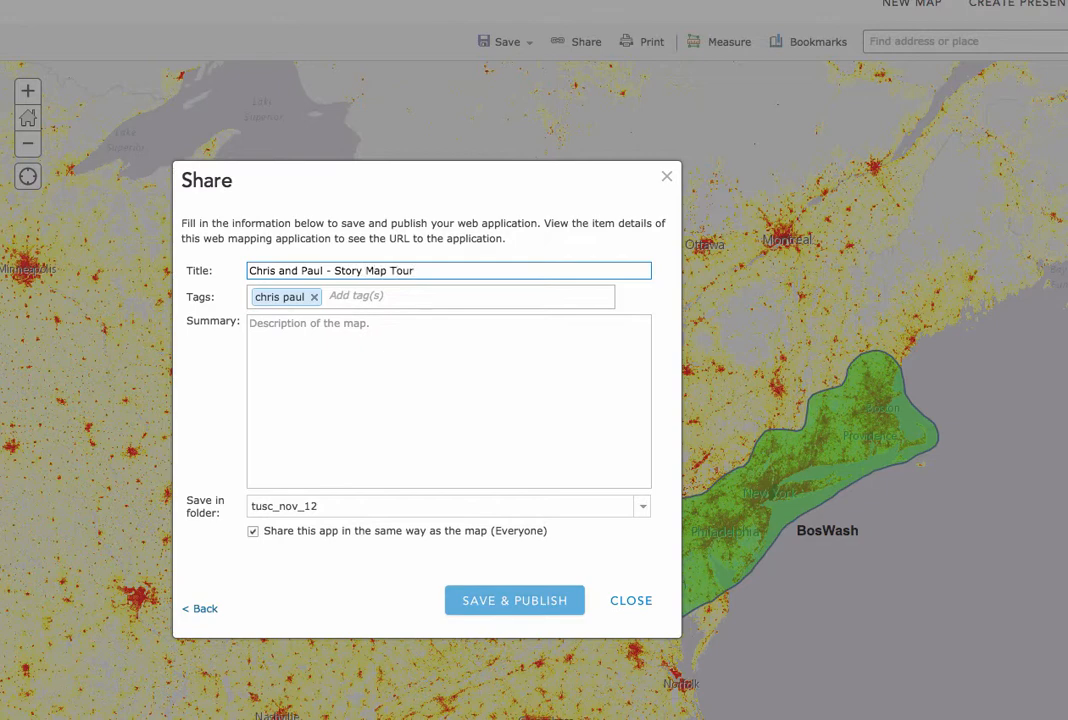
left_click(492, 606)
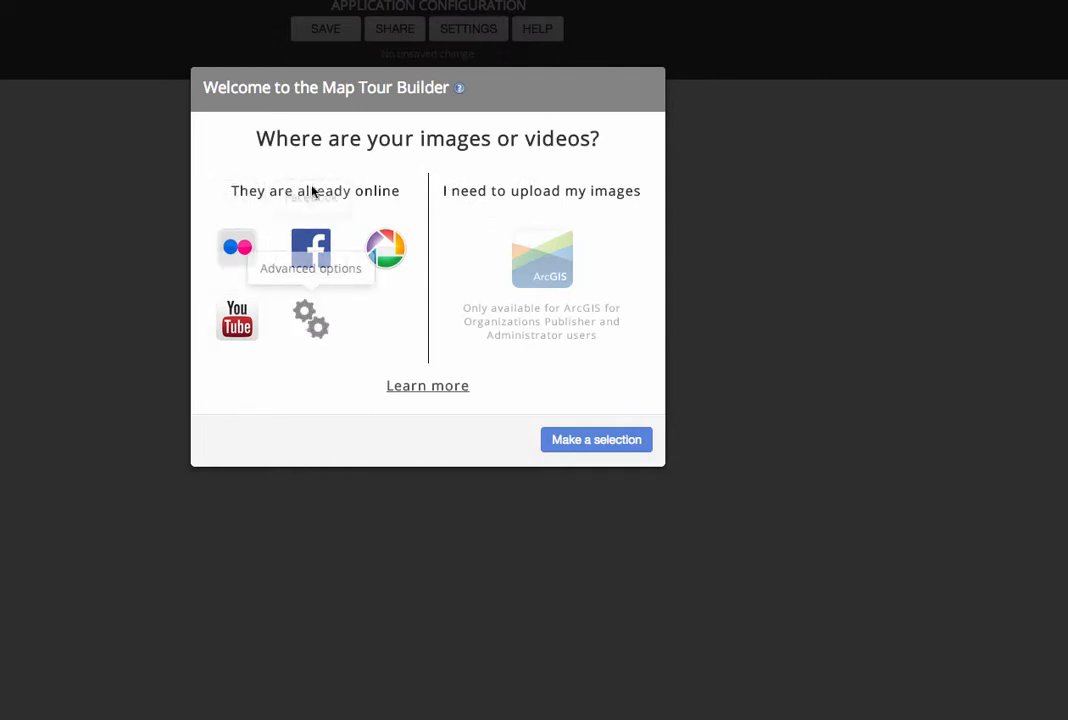
Step: Start a new tour through the advanced options and switch its basemap to Terrain with Labels
left_click(311, 329)
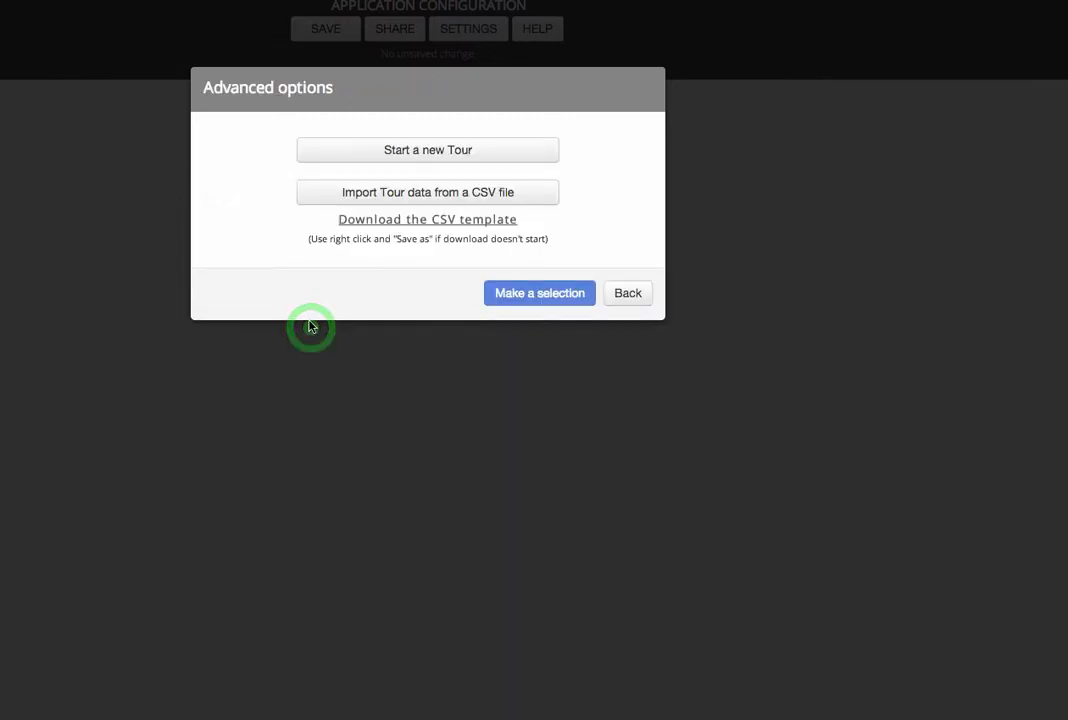
left_click(411, 152)
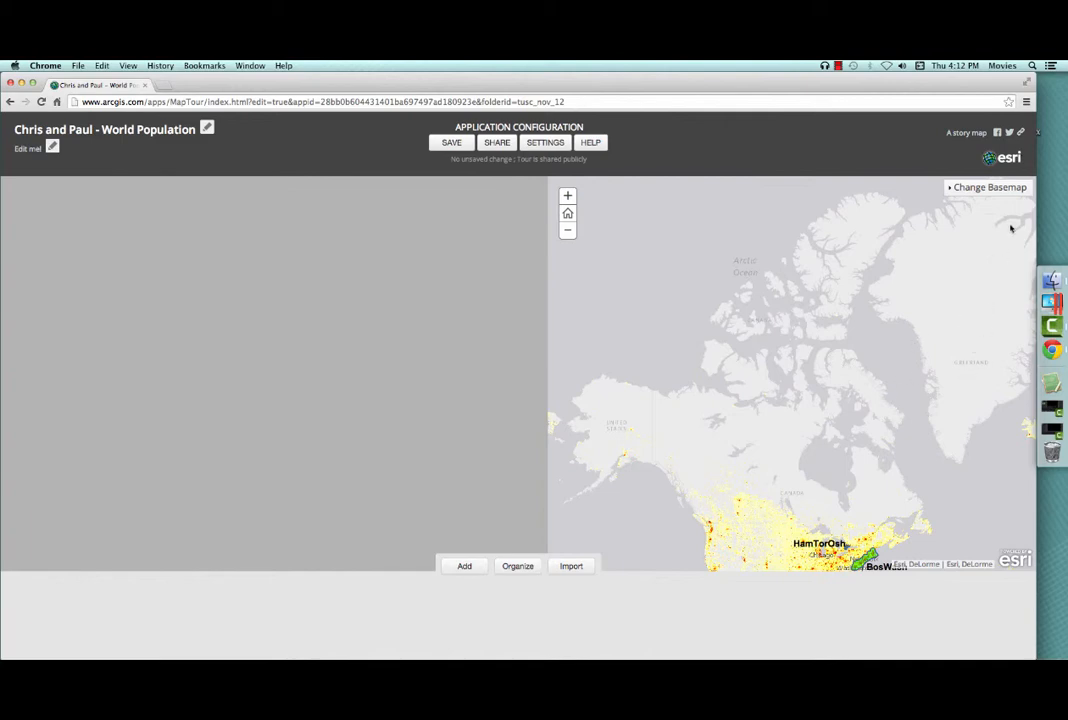
left_click(993, 188)
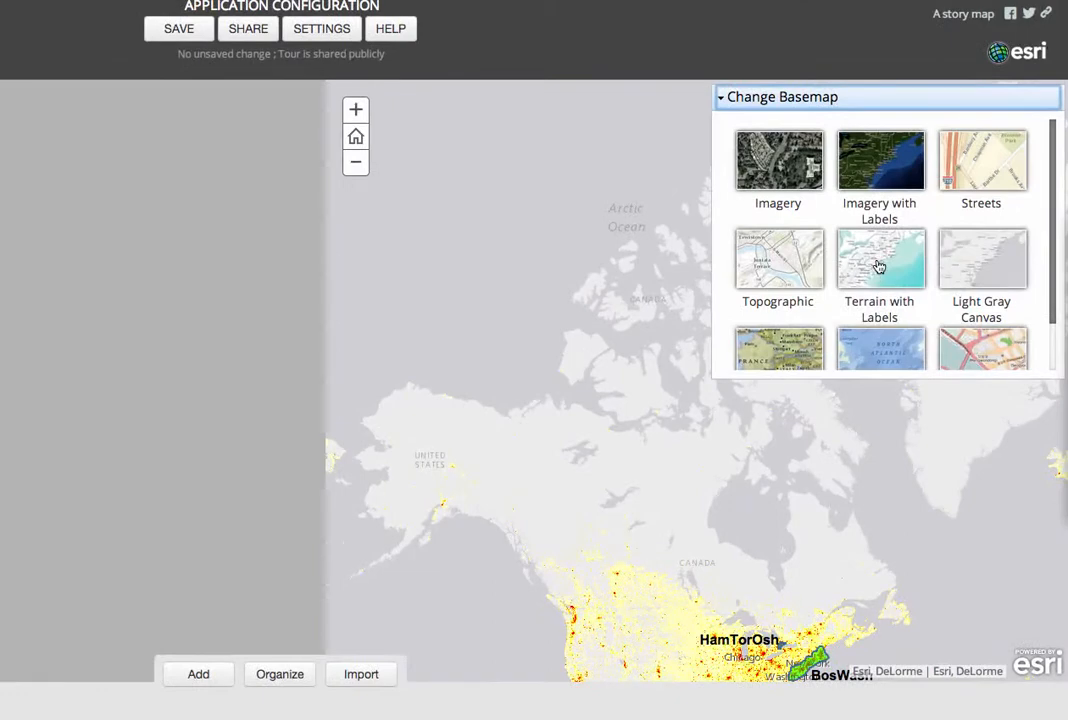
left_click(878, 265)
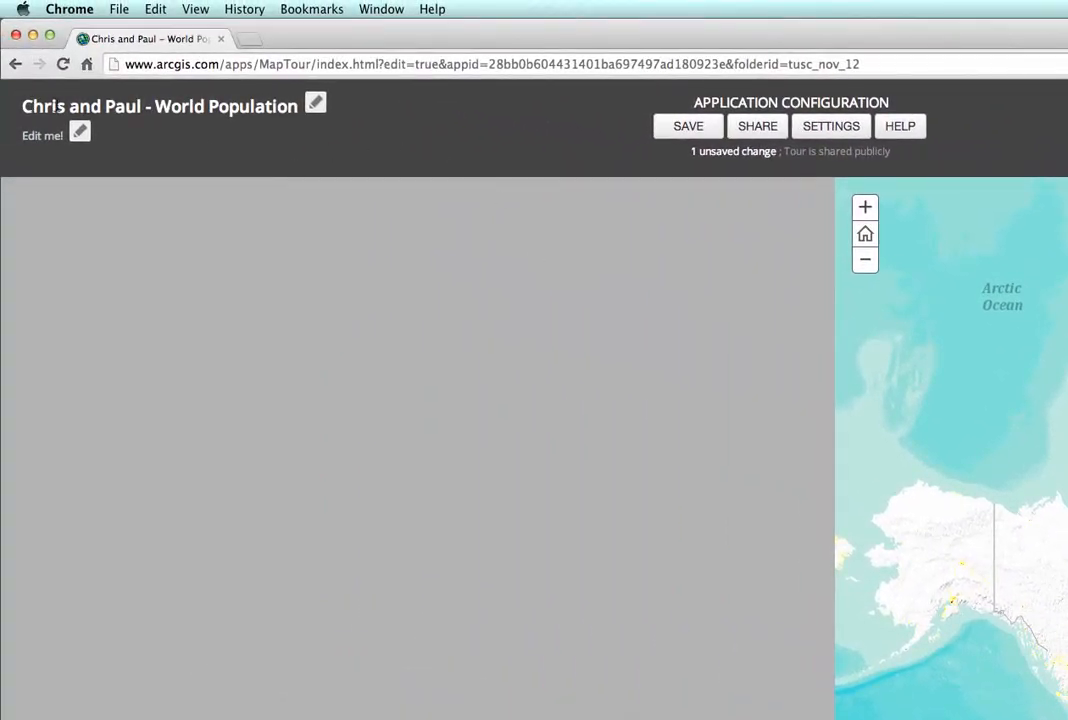
Step: Extend the tour's title by adding "and Settlement Patterns" after "World Population"
left_click(315, 104)
left_click(315, 104)
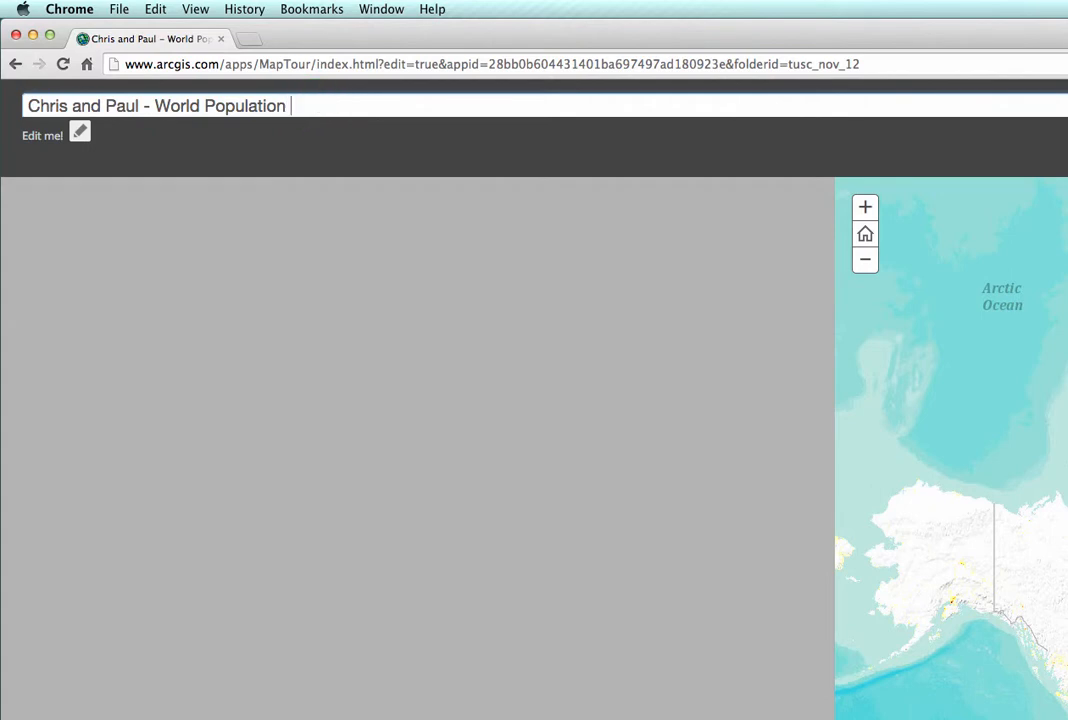
type("and Settlement")
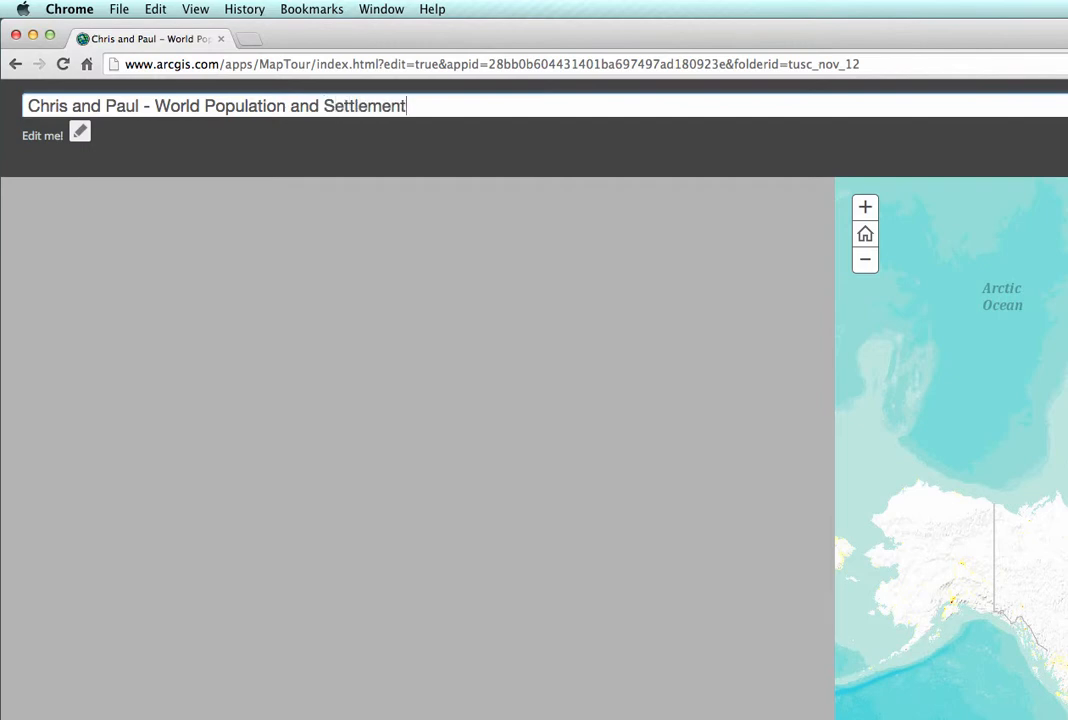
type(" Patterns")
left_click(268, 148)
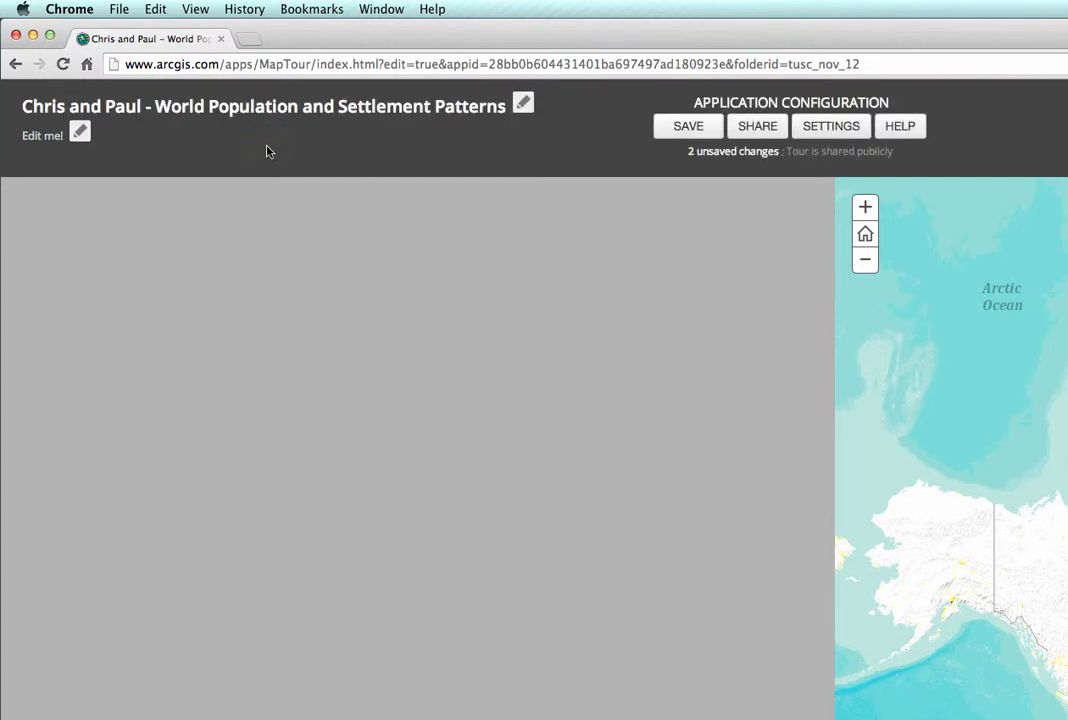
Step: Set the tour's subtitle to "A Study of Conurbations"
left_click(79, 133)
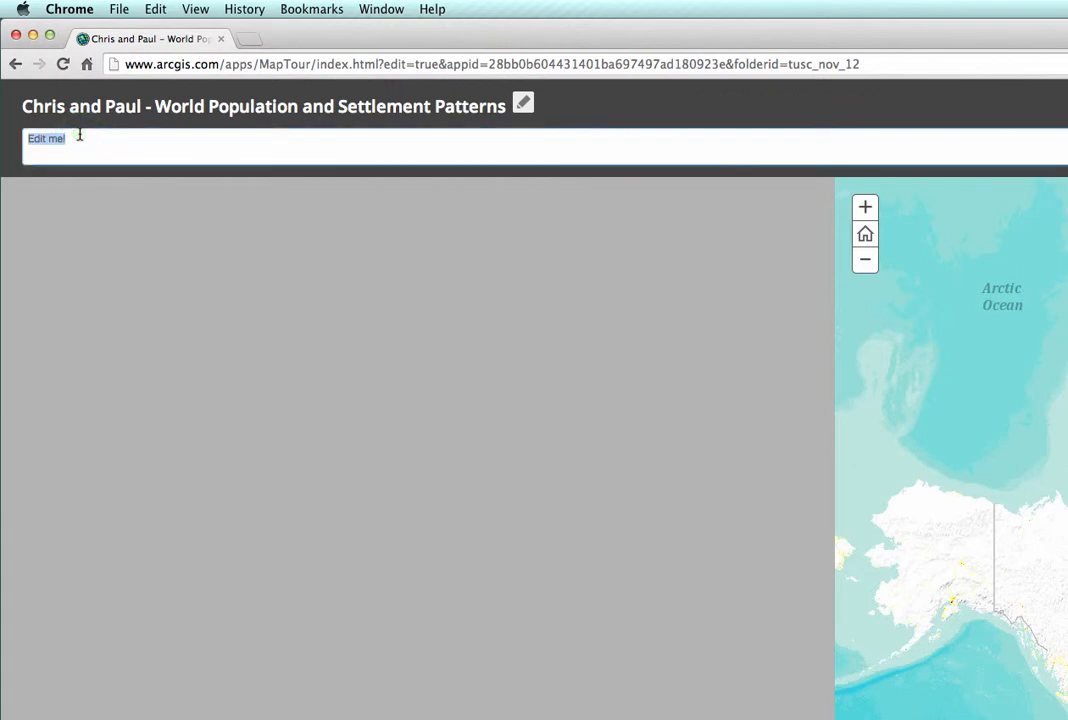
type("A Study of Conurbations")
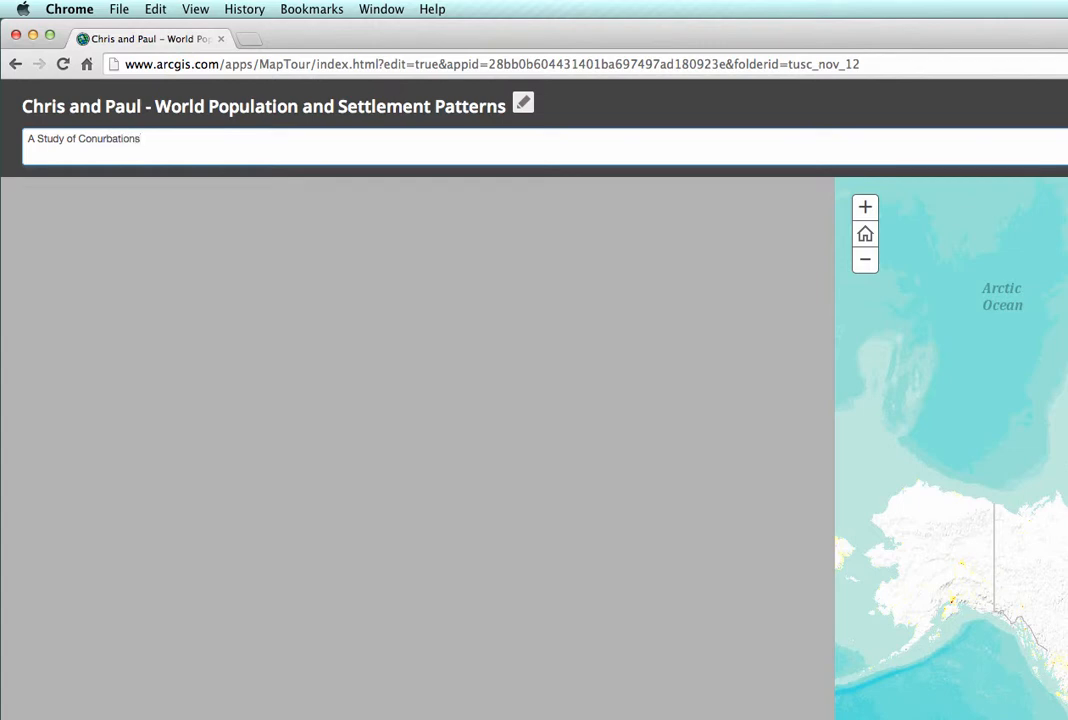
left_click(610, 110)
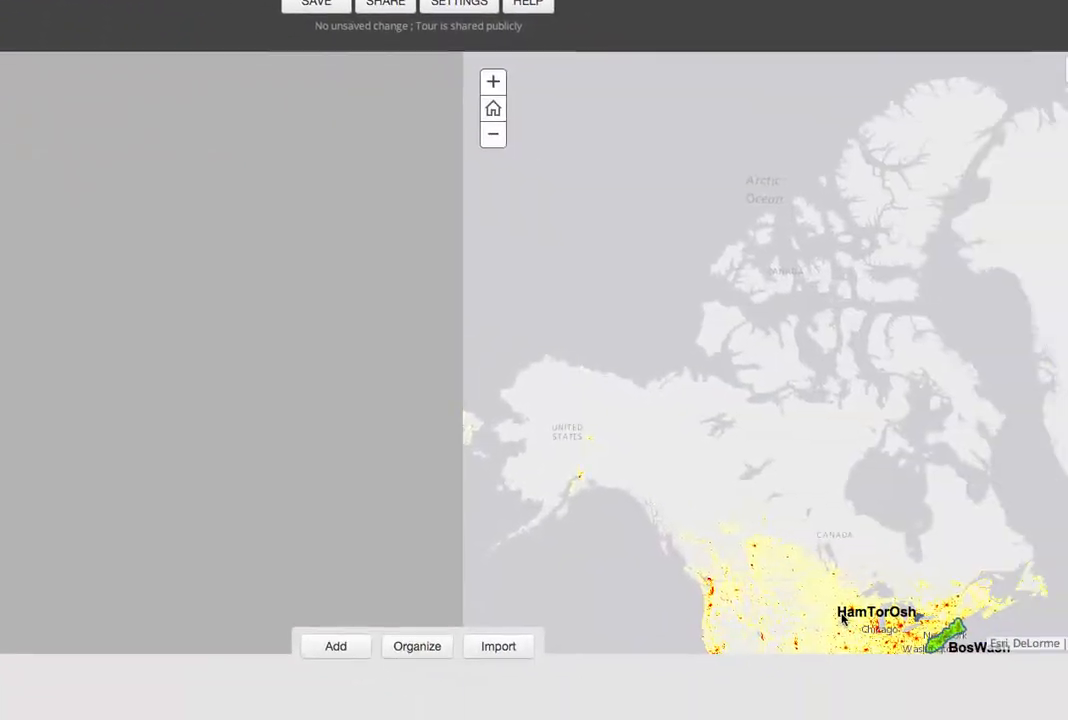
Step: Zoom the tour map in on the HamTorOsh conurbation around Hamilton, Toronto and Oshawa
left_click_drag(843, 619, 815, 358)
left_click_drag(678, 311, 660, 291)
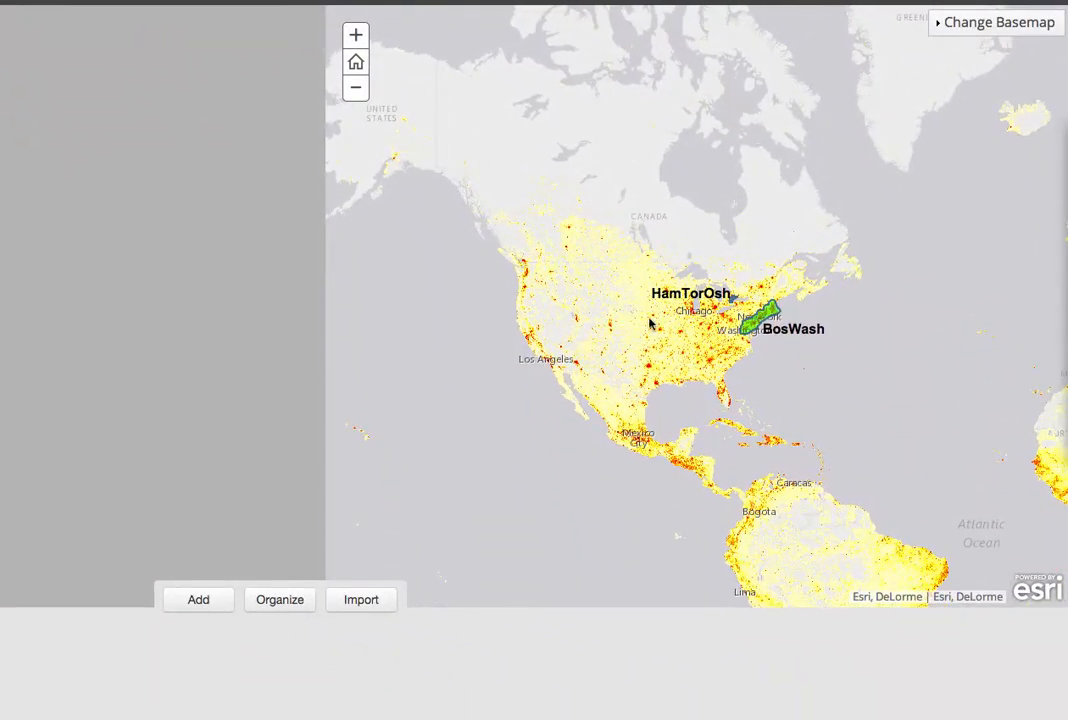
left_click(356, 36)
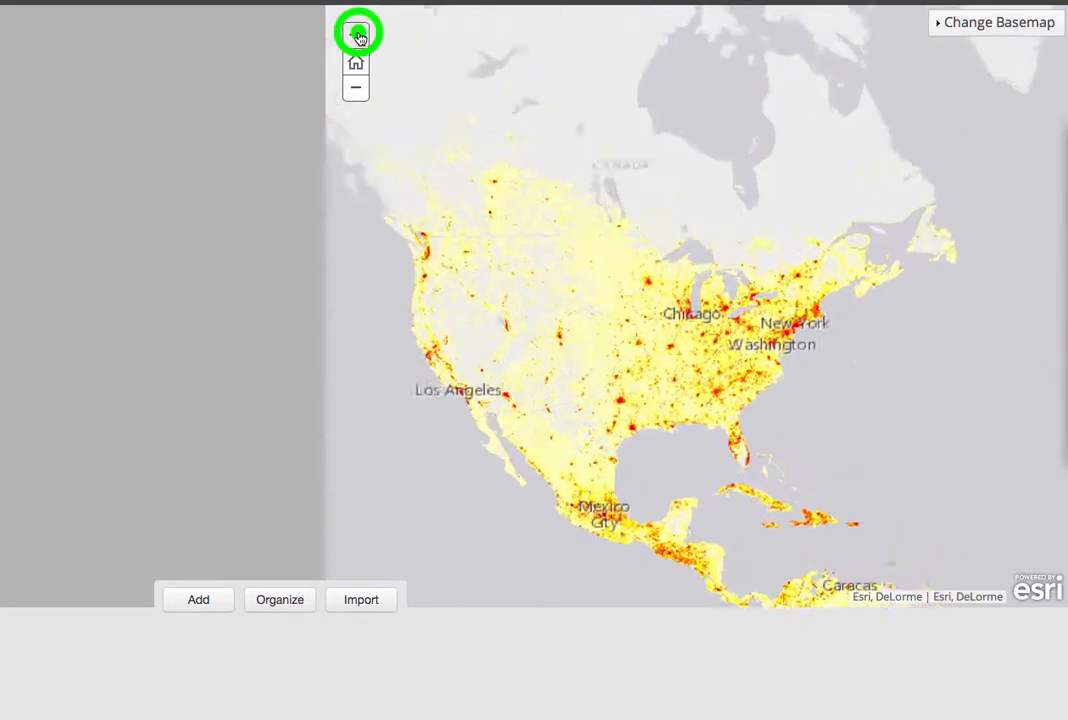
left_click(358, 37)
left_click_drag(654, 172, 510, 242)
left_click(355, 35)
left_click(355, 35)
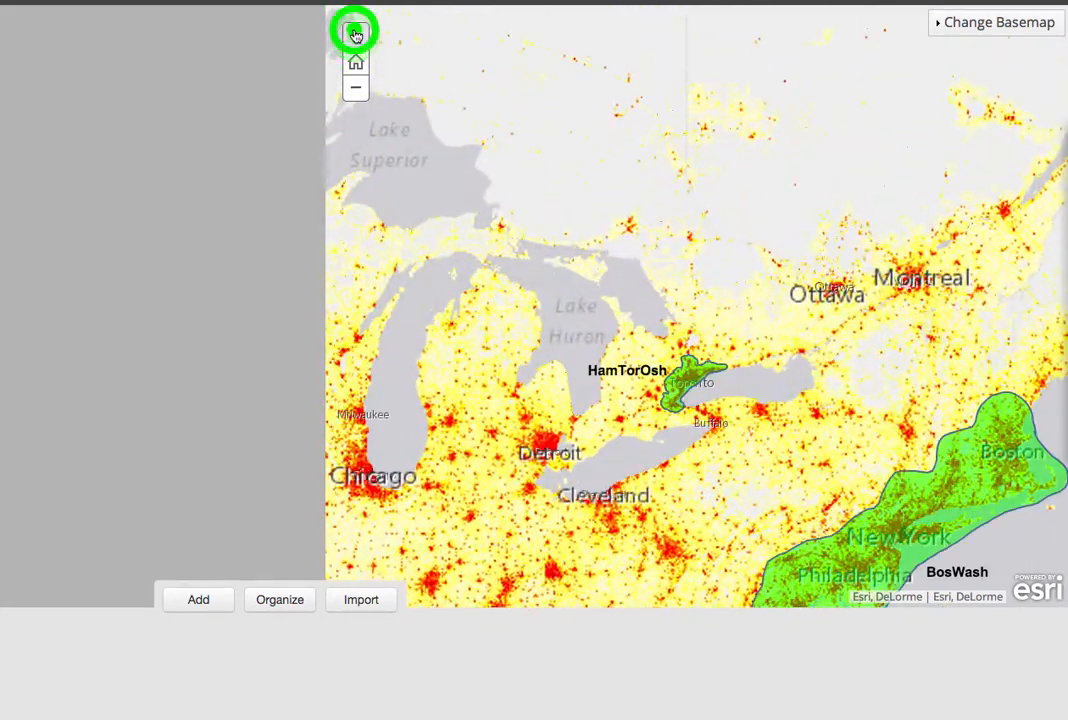
left_click_drag(563, 372, 651, 232)
left_click(356, 40)
left_click(352, 33)
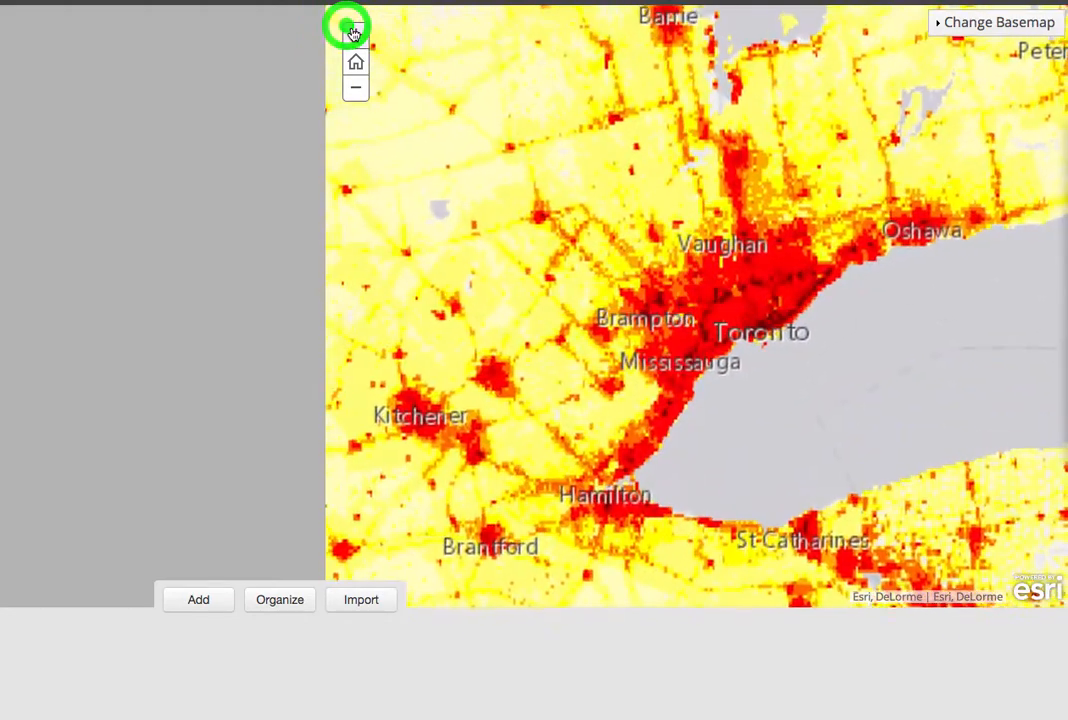
left_click_drag(570, 165, 543, 143)
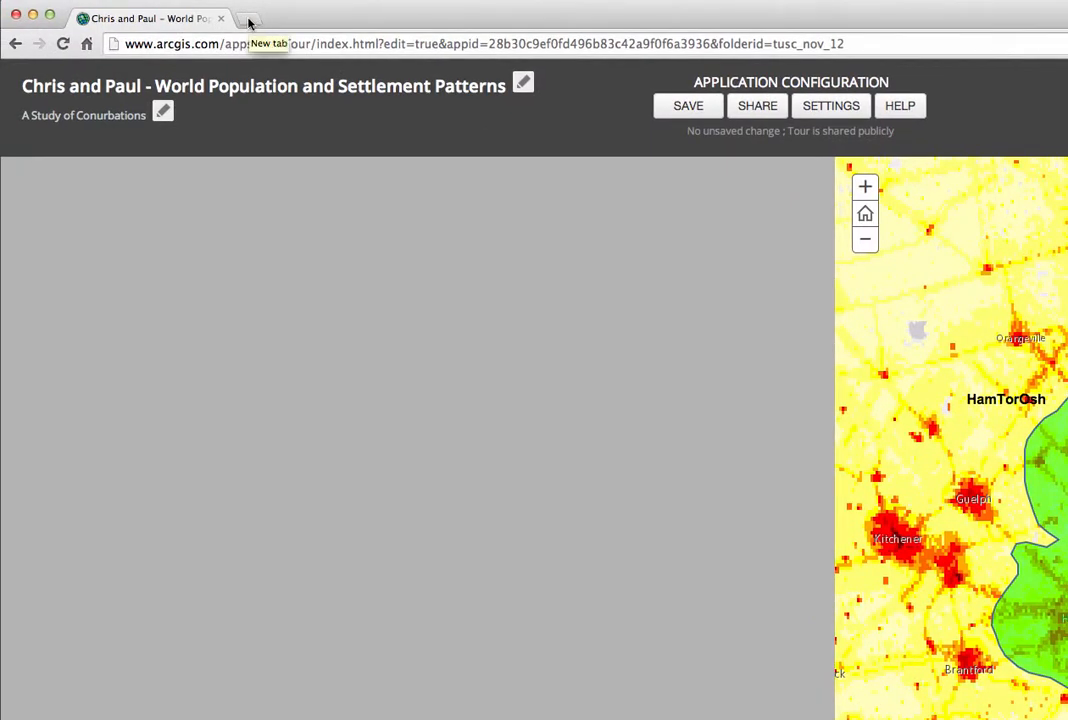
Step: Search Google for "hamilton ontario" in a new browser tab and open the city's Wikipedia article in another tab
left_click(249, 22)
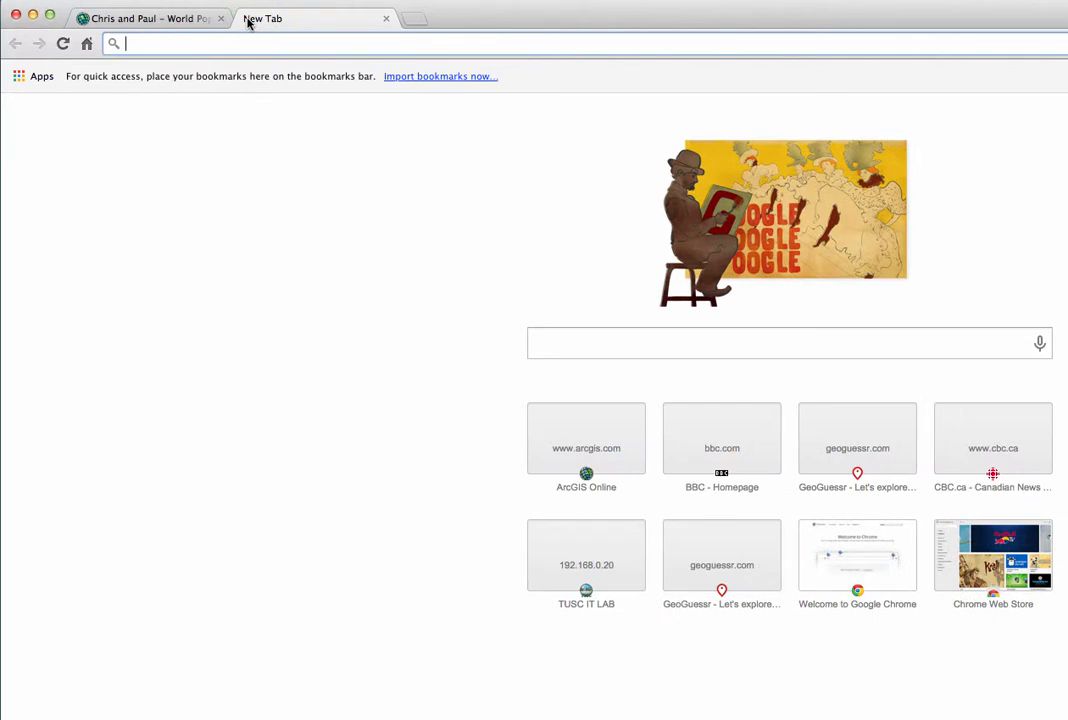
type("hami")
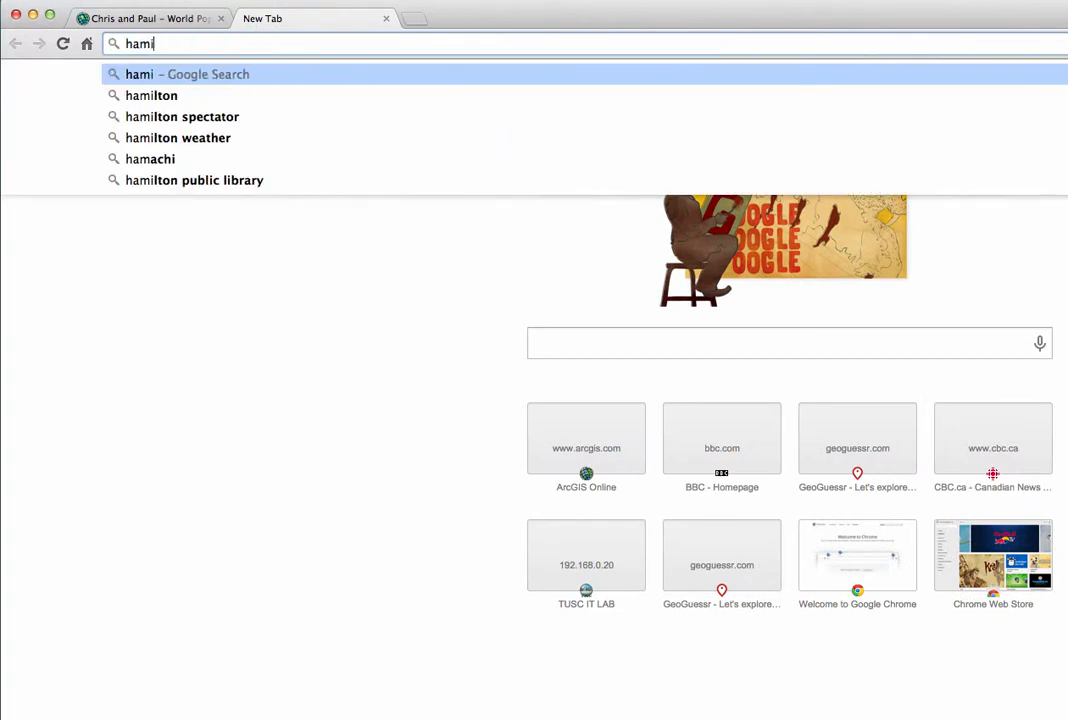
type("lton ontario")
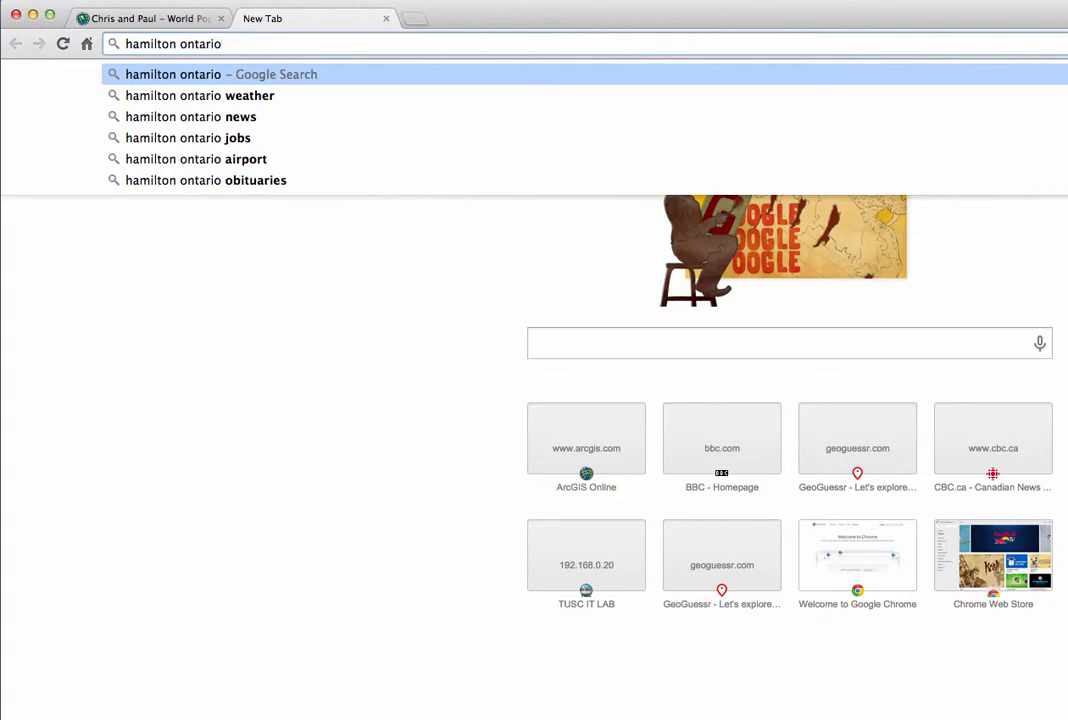
key("Return")
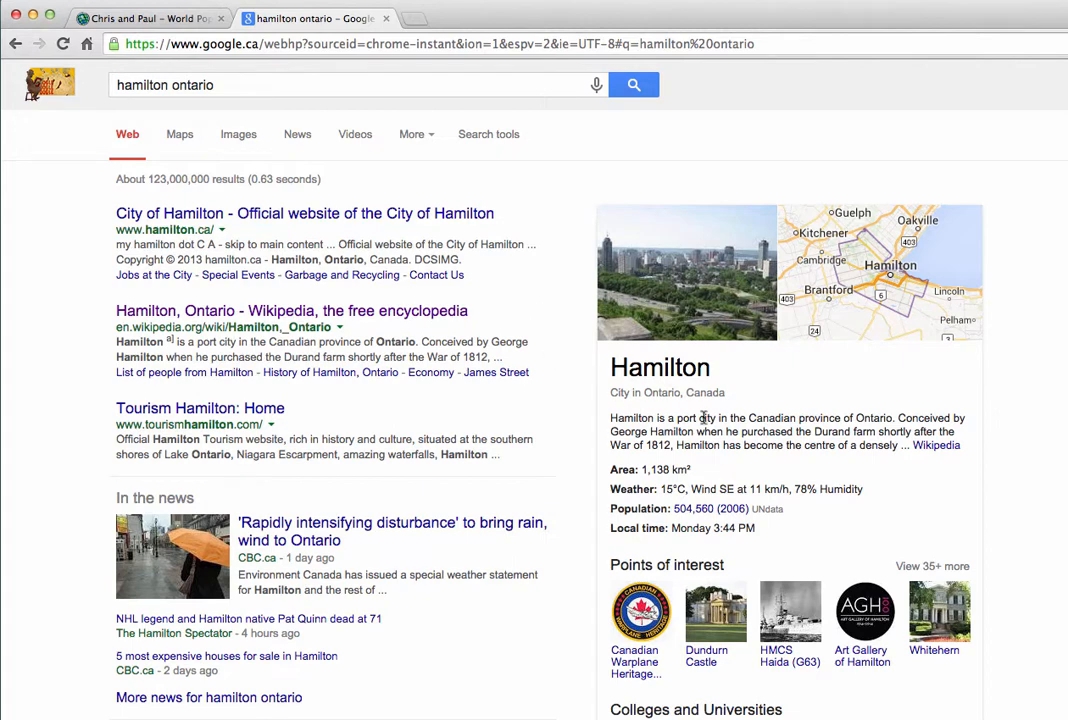
right_click(936, 453)
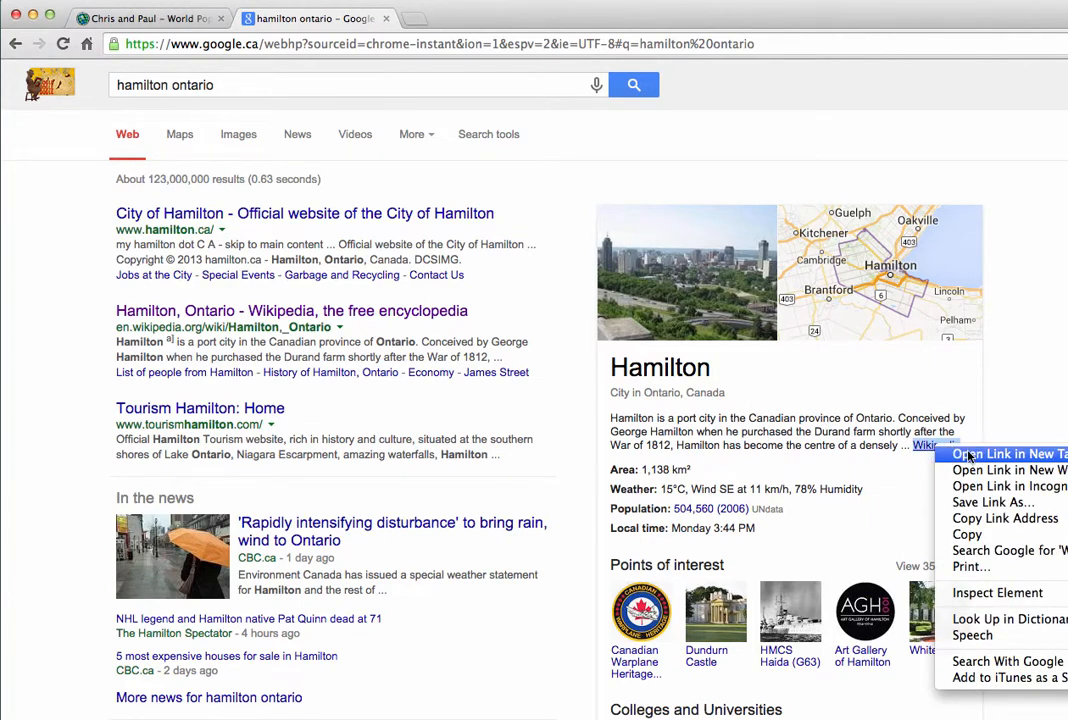
left_click(1015, 456)
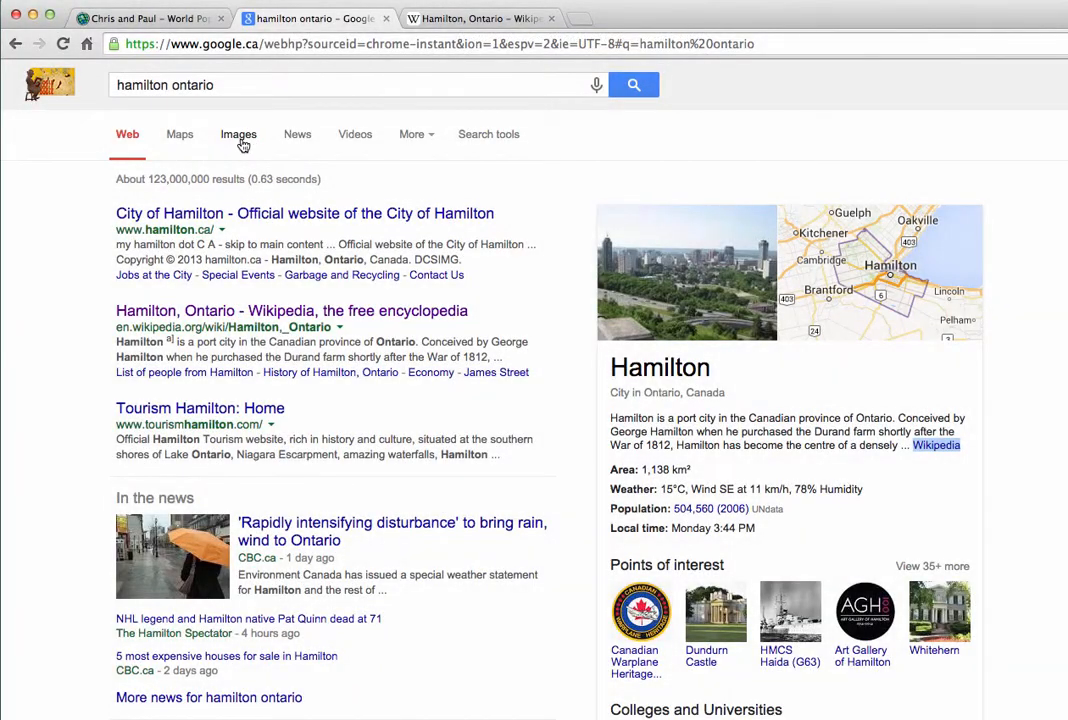
Step: Show the image results for the Hamilton, Ontario search and preview the aerial city photo, then close the preview
left_click(238, 141)
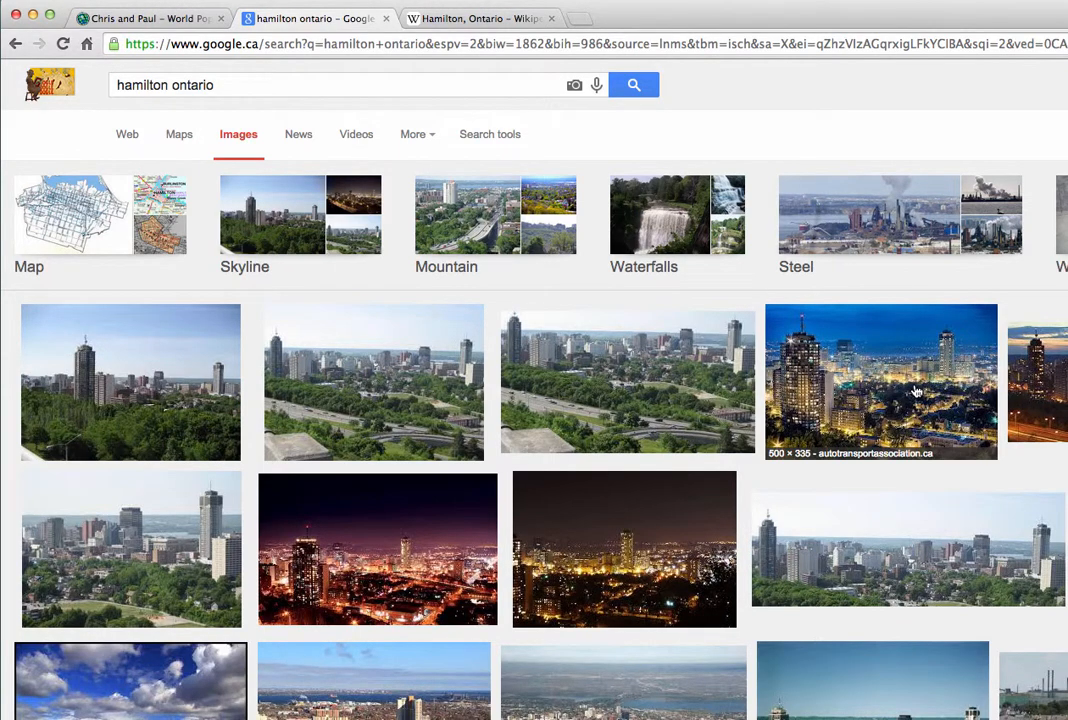
scroll(914, 392, "down", 5)
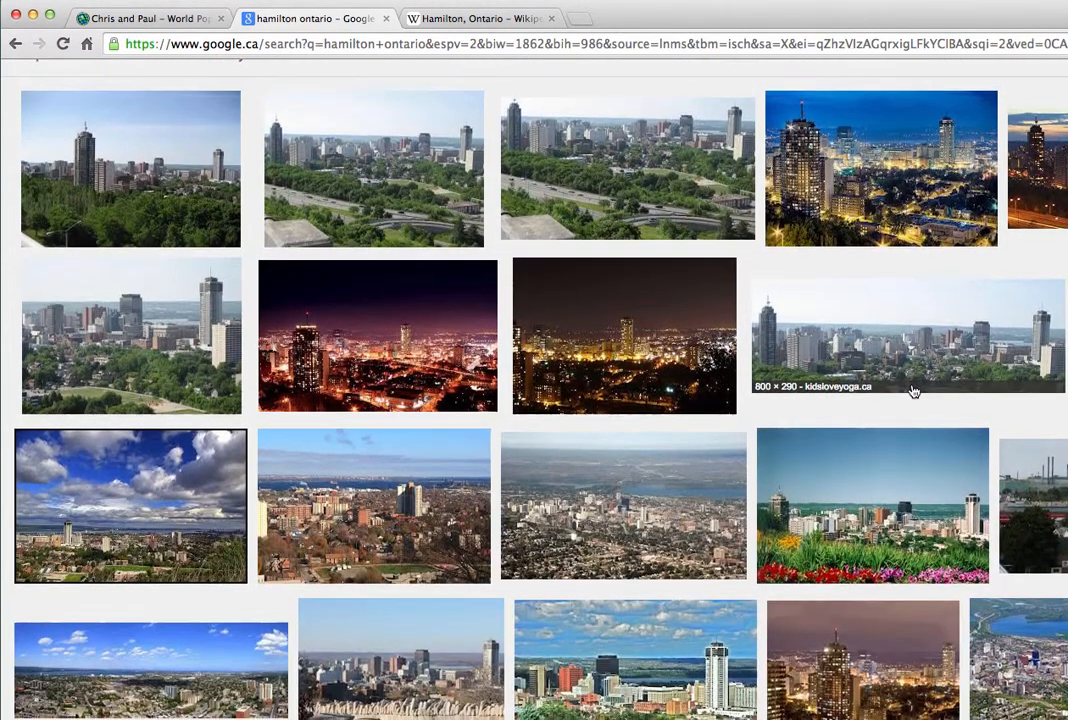
left_click(600, 513)
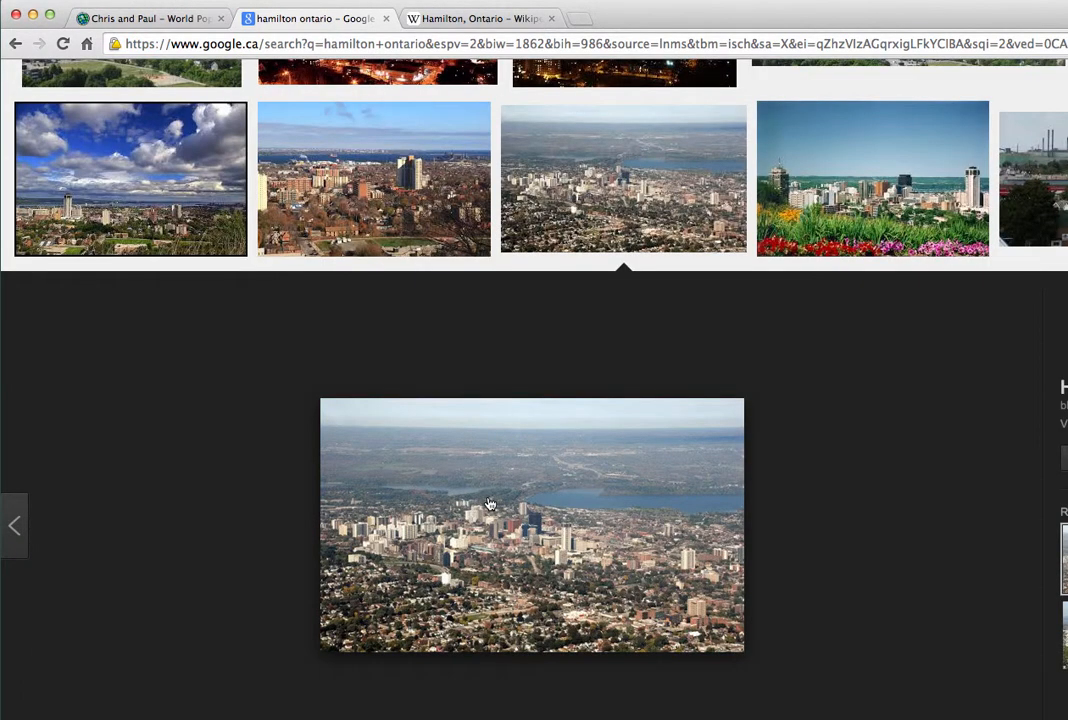
left_click(140, 20)
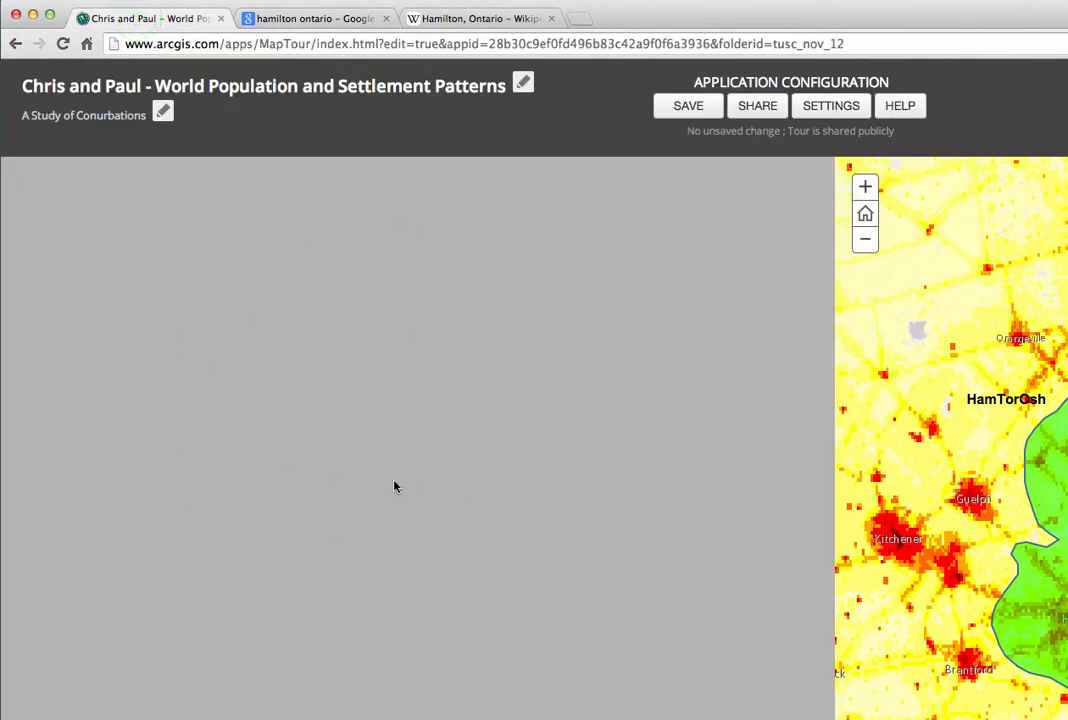
left_click(310, 20)
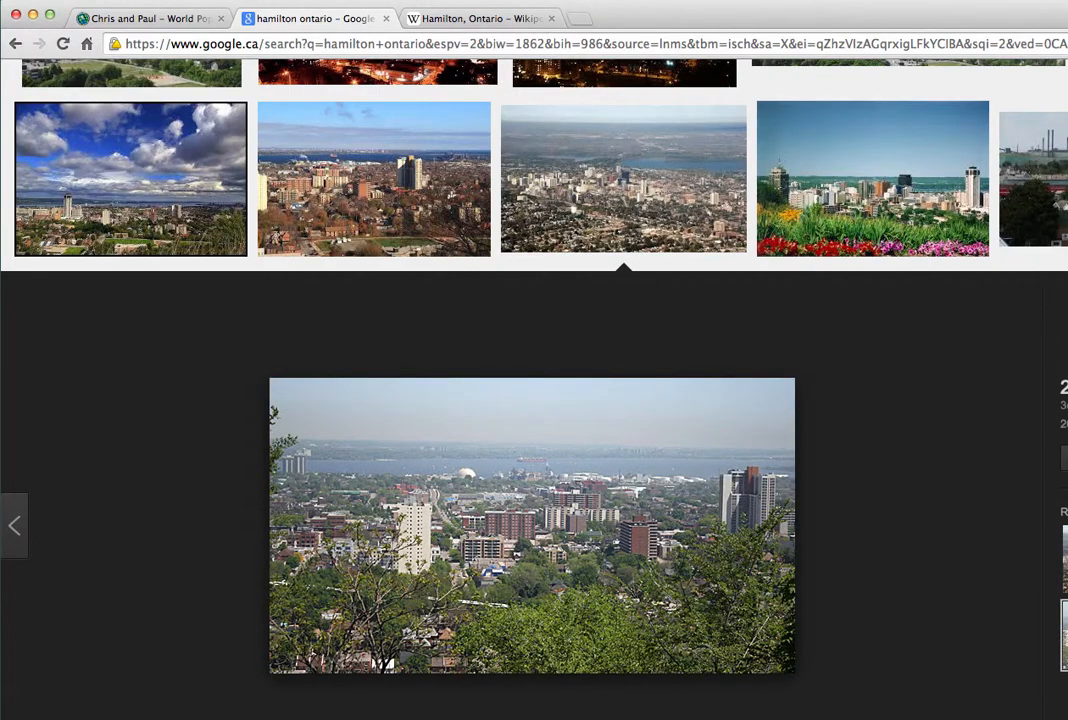
key("Escape")
scroll(480, 225, "up", 4)
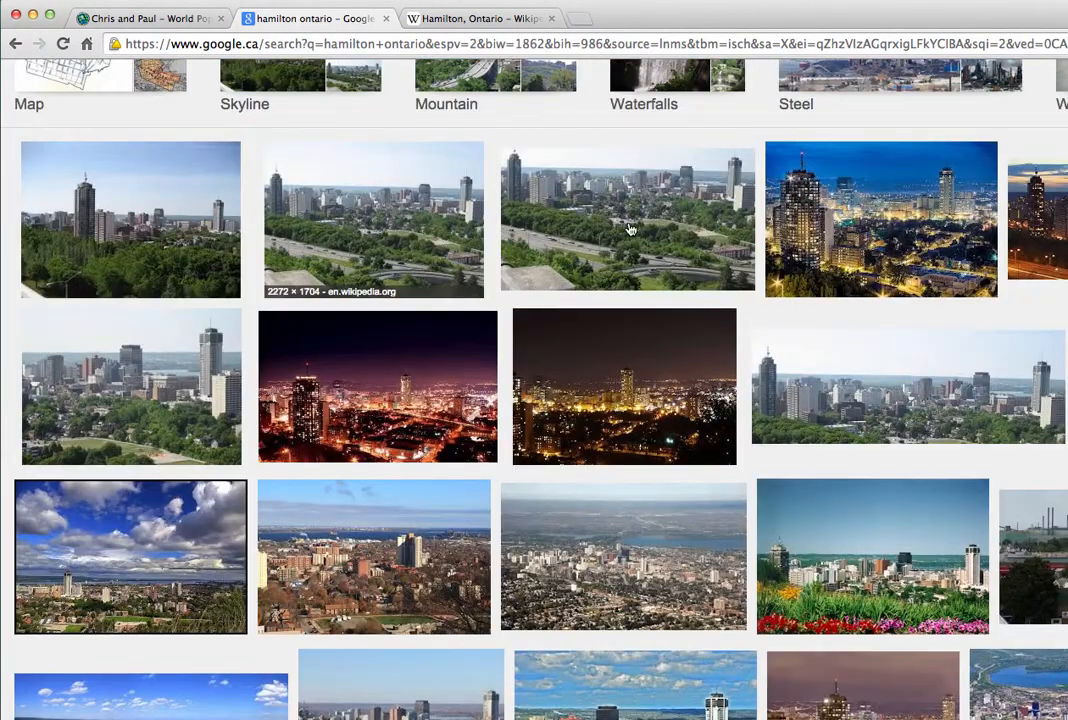
Step: Open the 1920 × 1080 Hamilton skyline picture from cycleprofix.com and copy its image URL
left_click(634, 224)
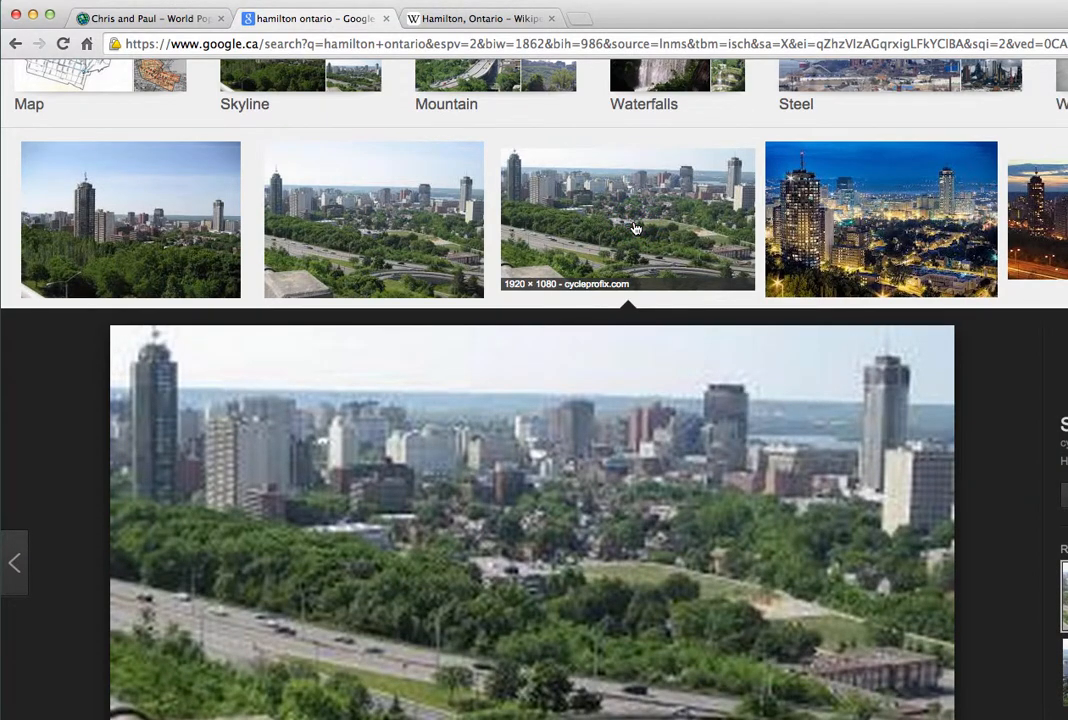
right_click(513, 476)
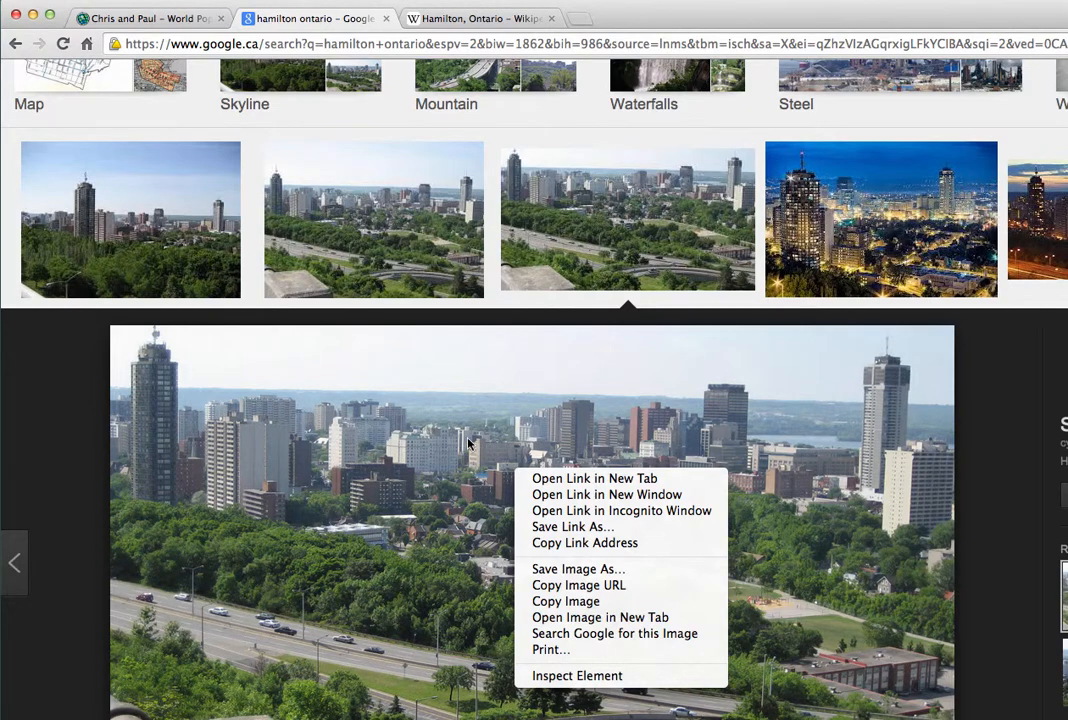
left_click(567, 588)
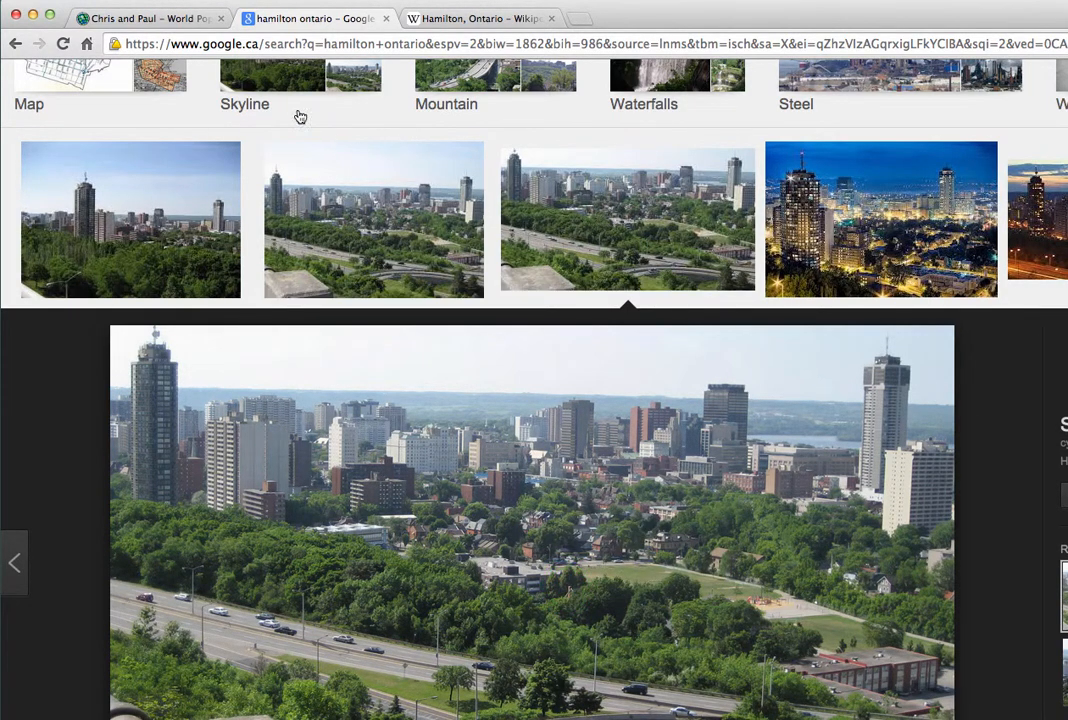
Step: Start a new tour point in the Map Tour, using the copied skyline image URL for both its picture and thumbnail
left_click(125, 20)
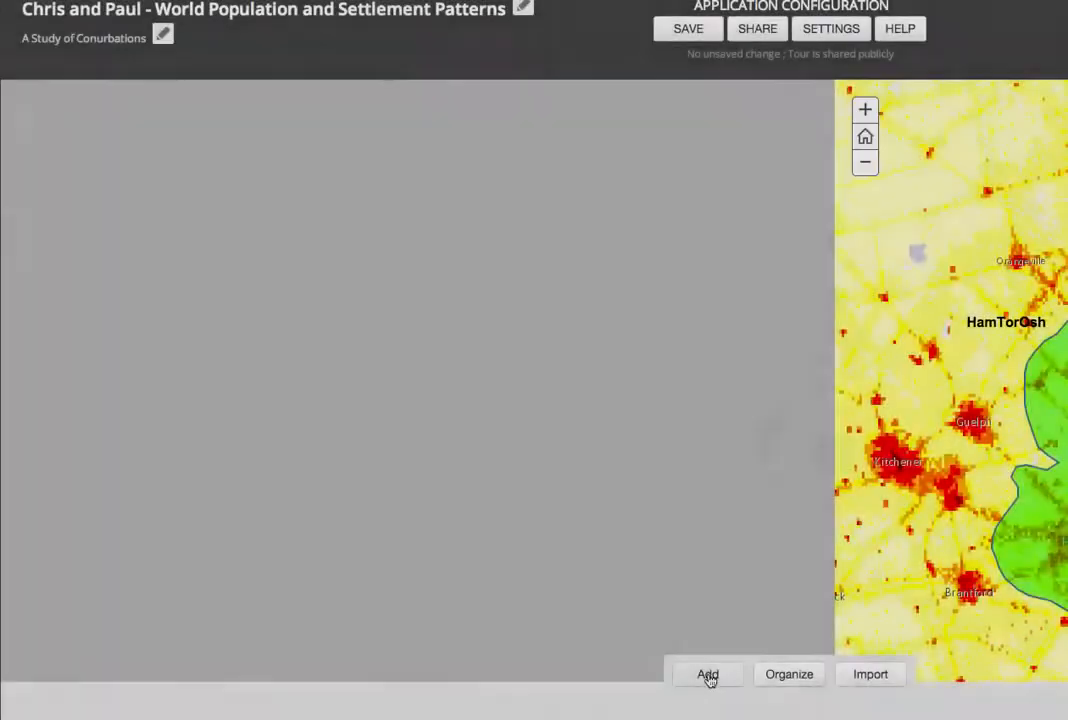
left_click(706, 676)
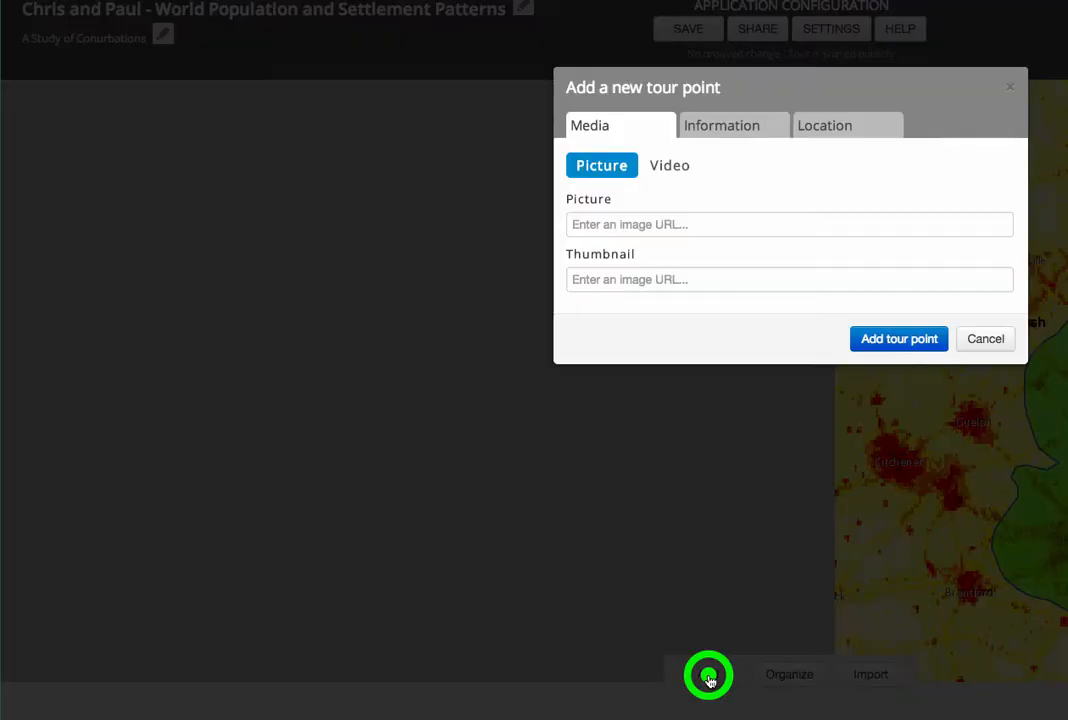
right_click(597, 229)
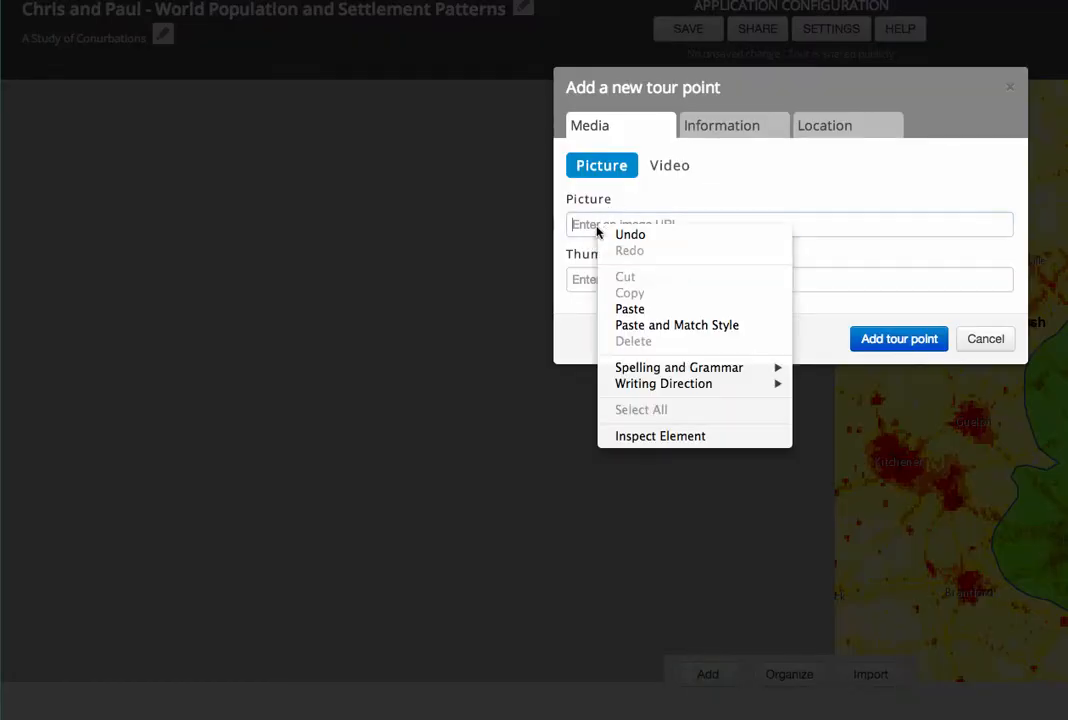
left_click(660, 308)
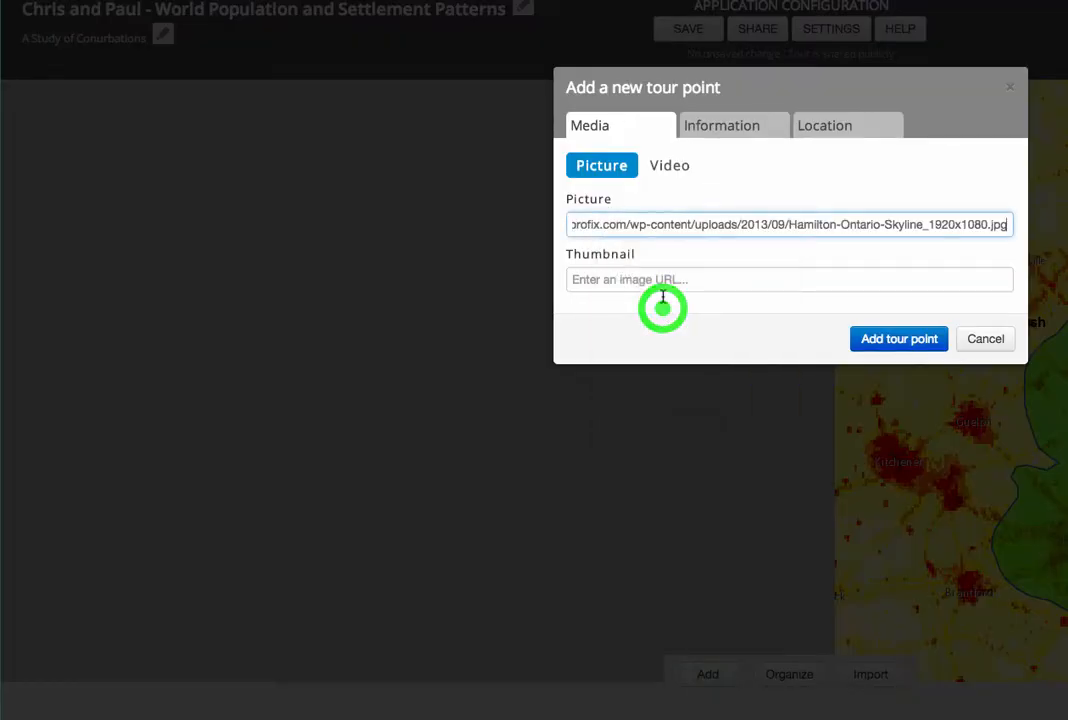
right_click(619, 283)
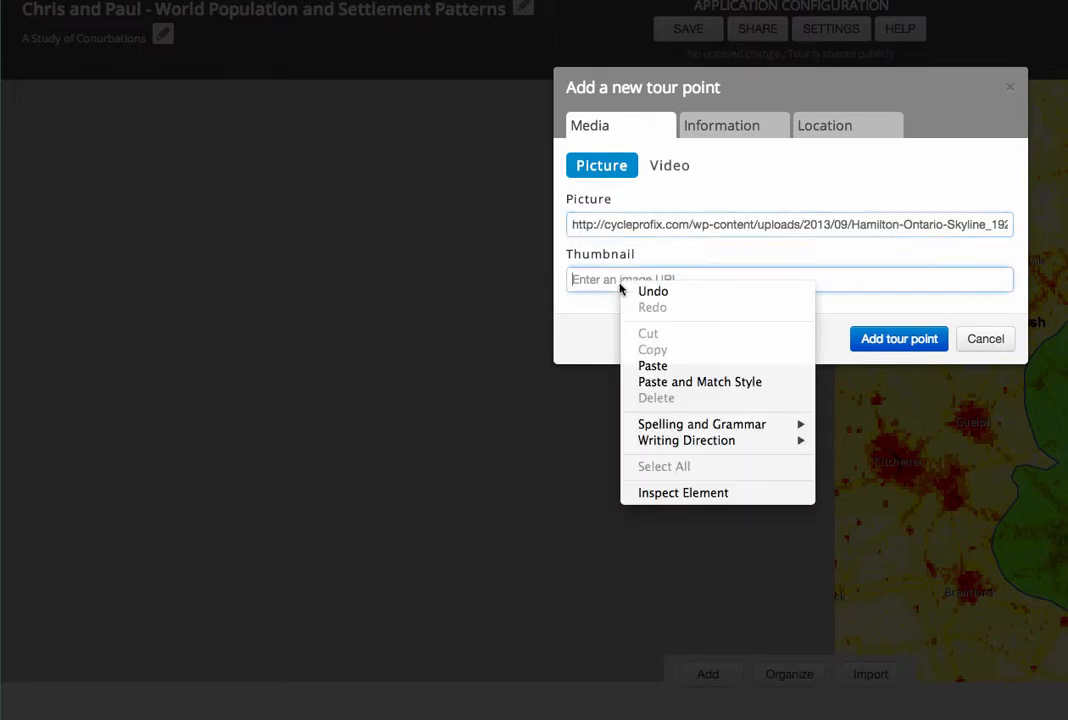
left_click(682, 368)
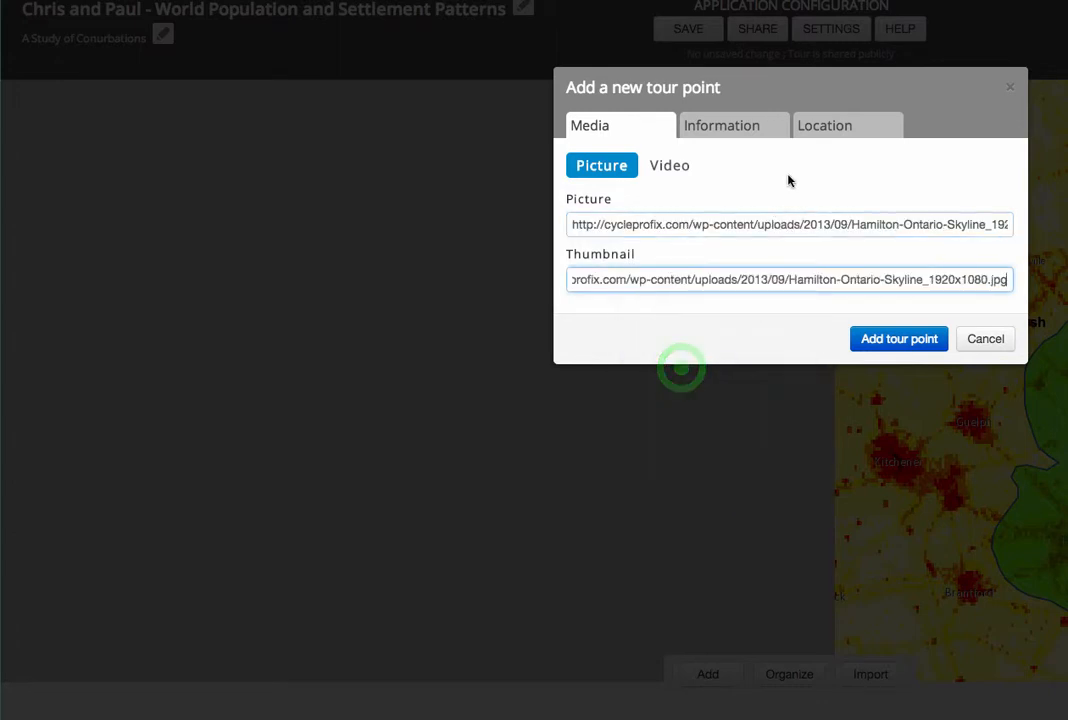
Step: Name the new tour point "Hamilton" and begin its caption with "Population:"
left_click(737, 125)
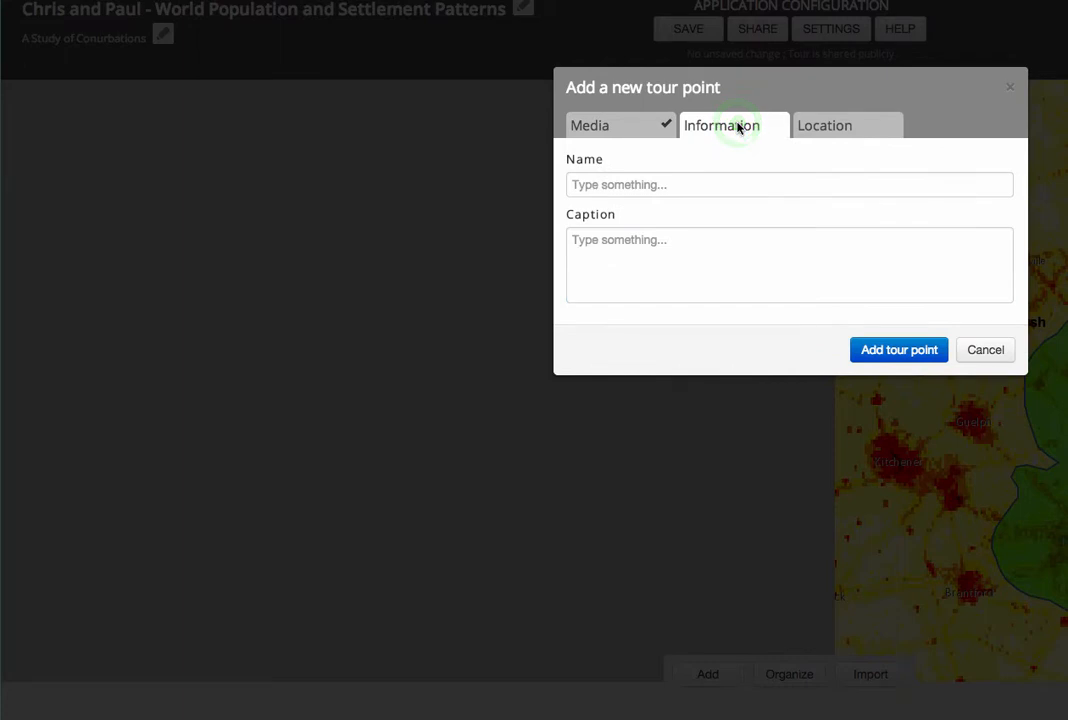
left_click(675, 184)
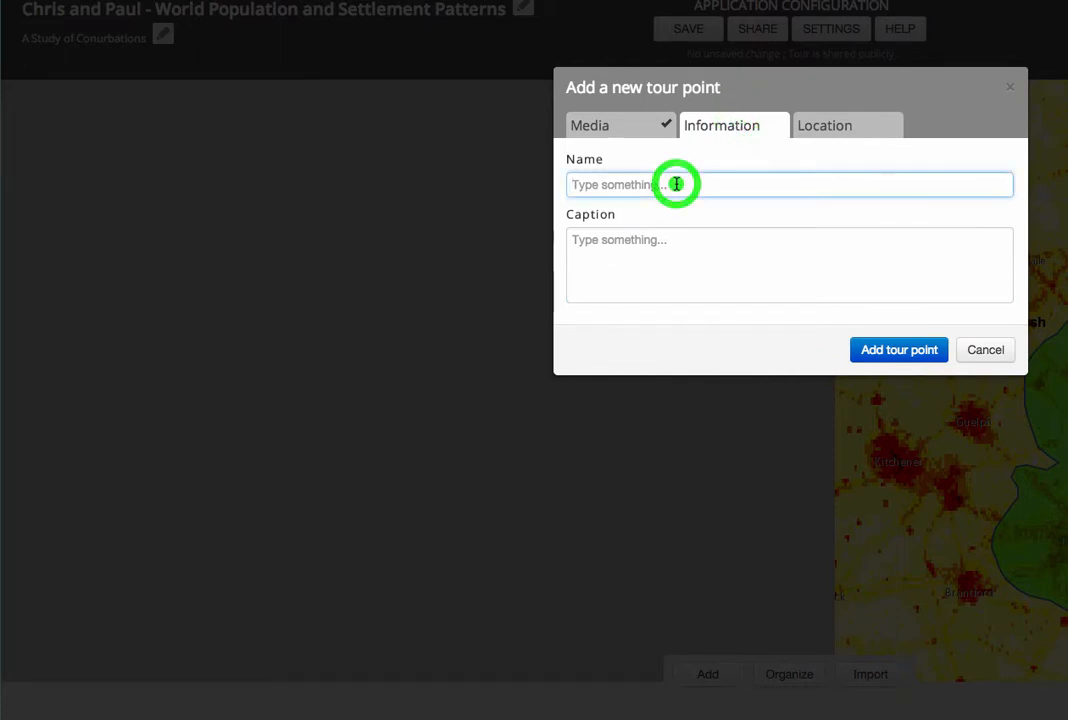
type("Hamilton")
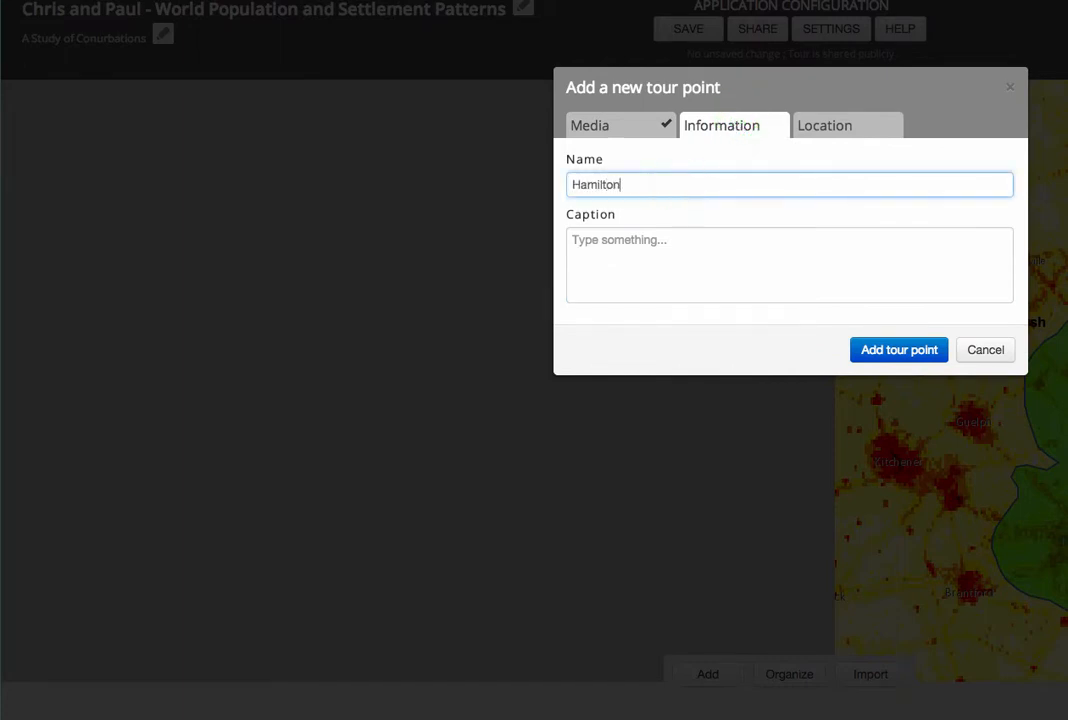
left_click(675, 245)
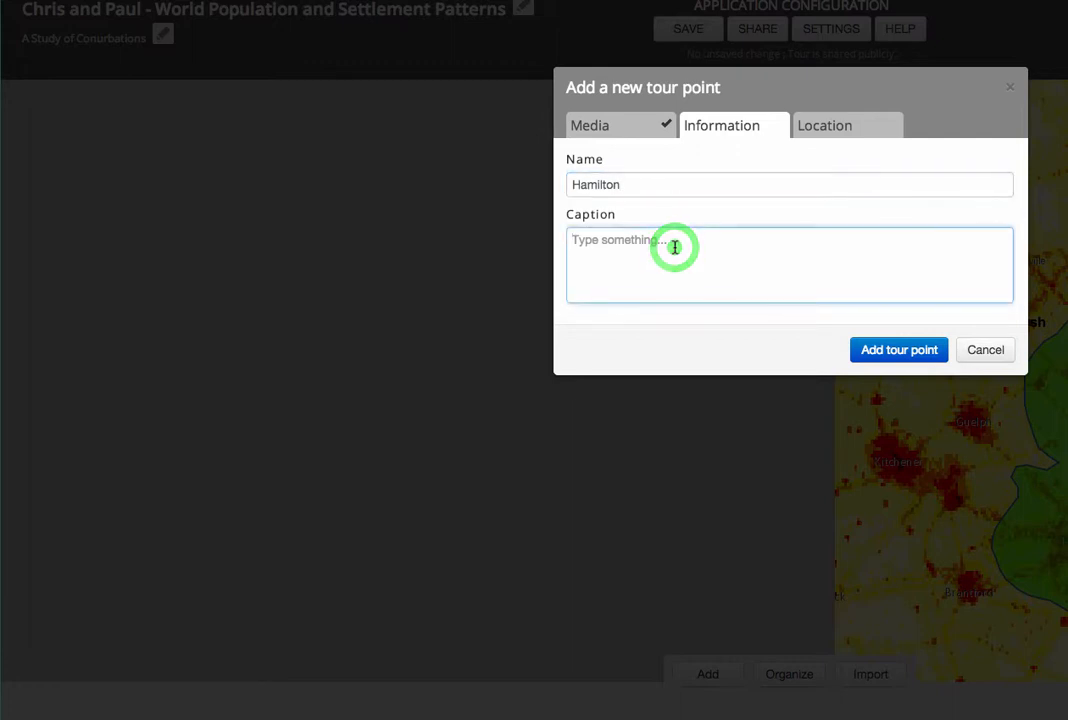
type("Population:")
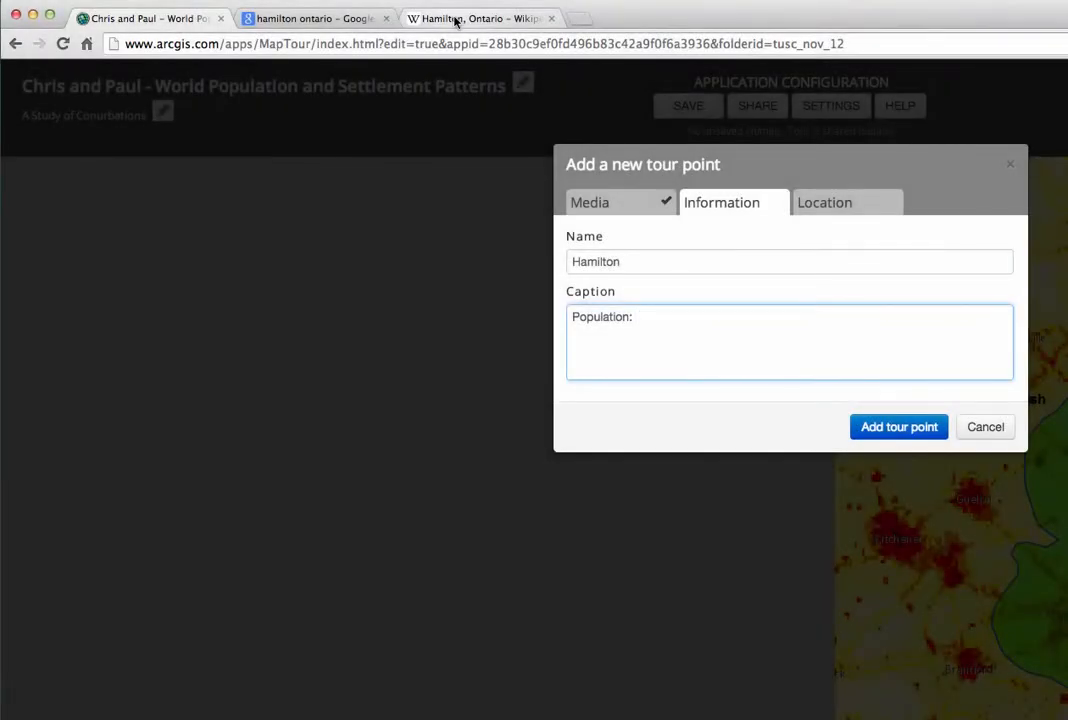
Step: Copy the city's 2011 population figure, 519,949, from the infobox of the Hamilton, Ontario Wikipedia article
left_click(455, 21)
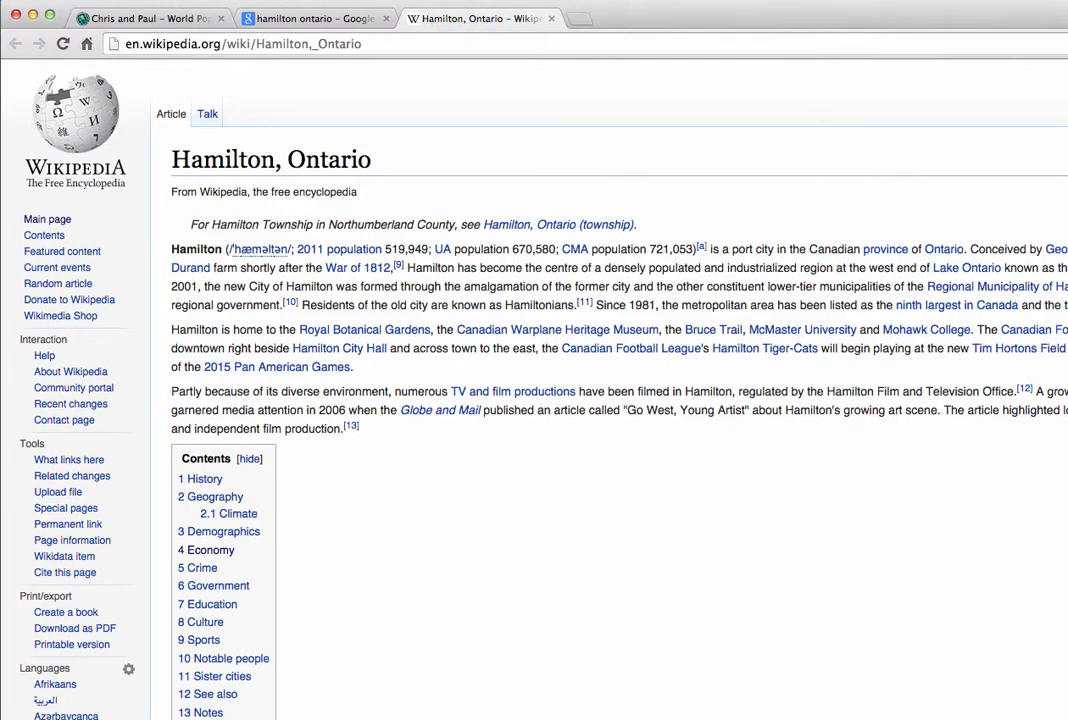
scroll(720, 360, "down", 10)
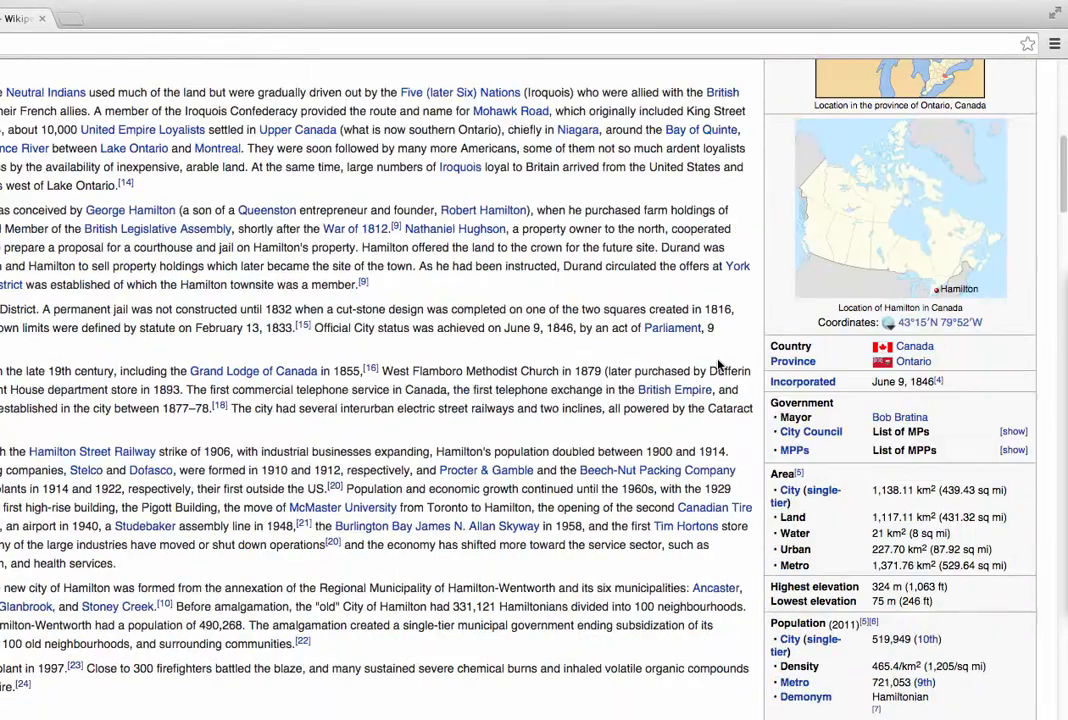
scroll(718, 366, "down", 2)
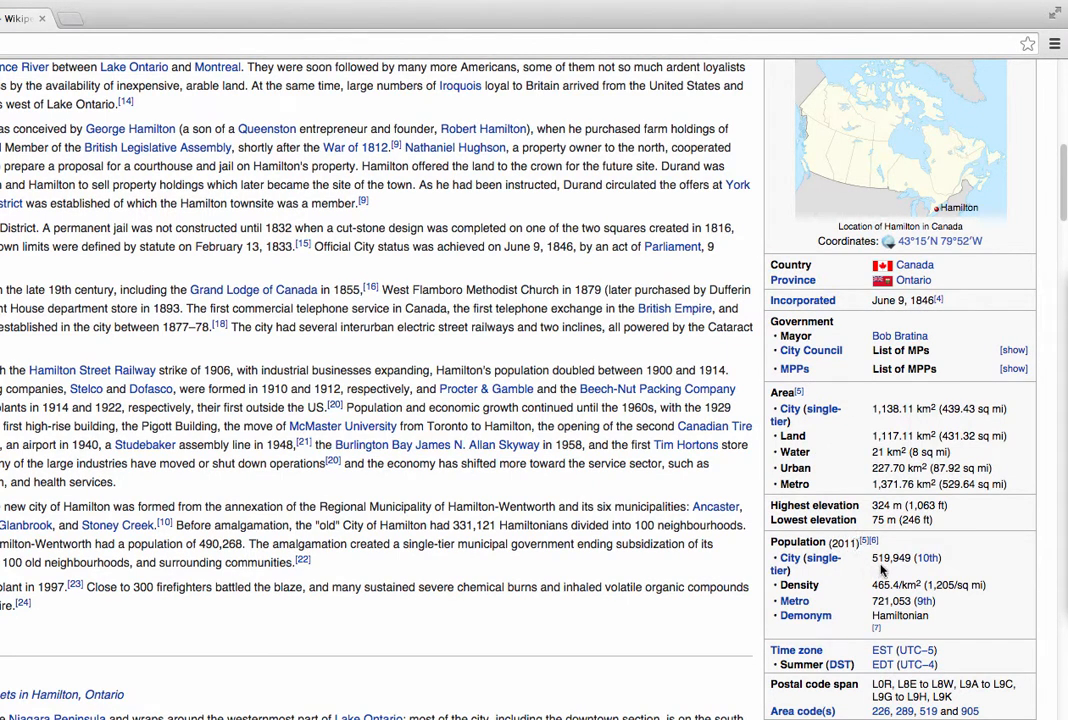
left_click_drag(874, 557, 907, 560)
right_click(897, 562)
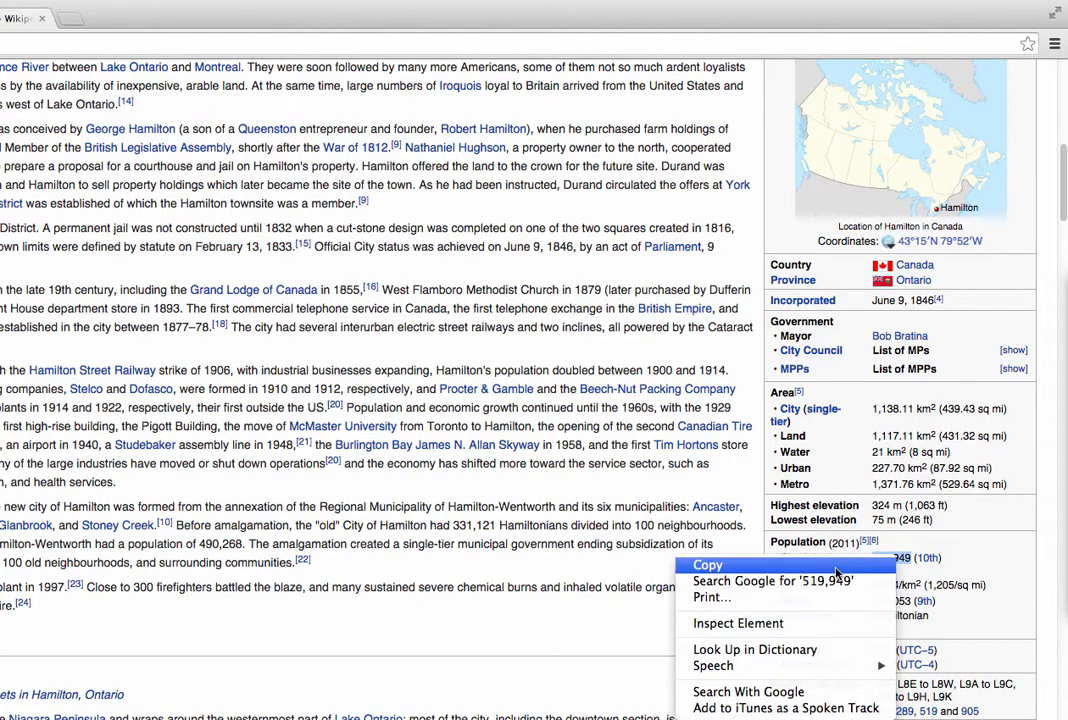
left_click(712, 565)
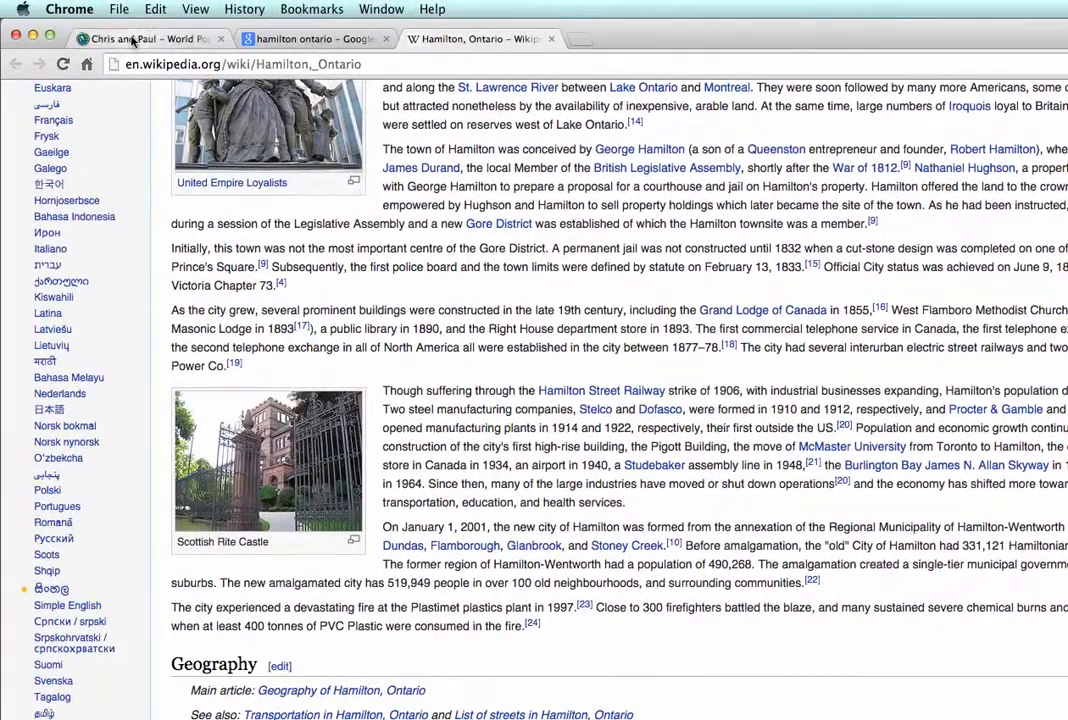
Step: Complete the new tour point's caption in the Map Tour so it reads "Population: 519,949" on one line
left_click(131, 36)
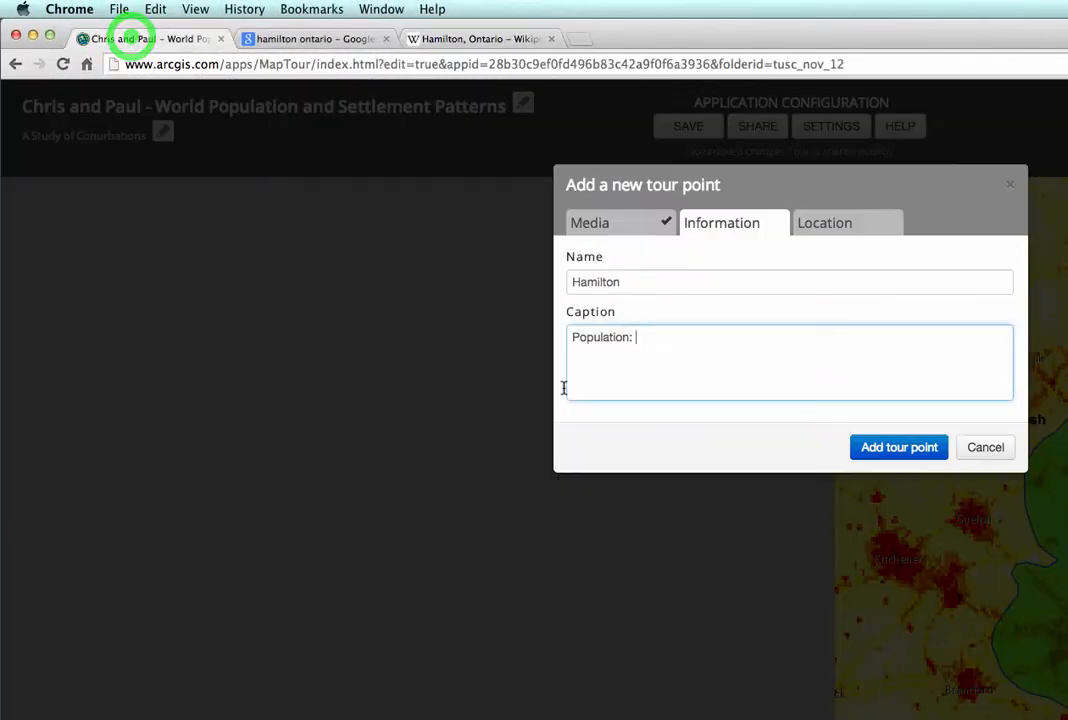
right_click(651, 339)
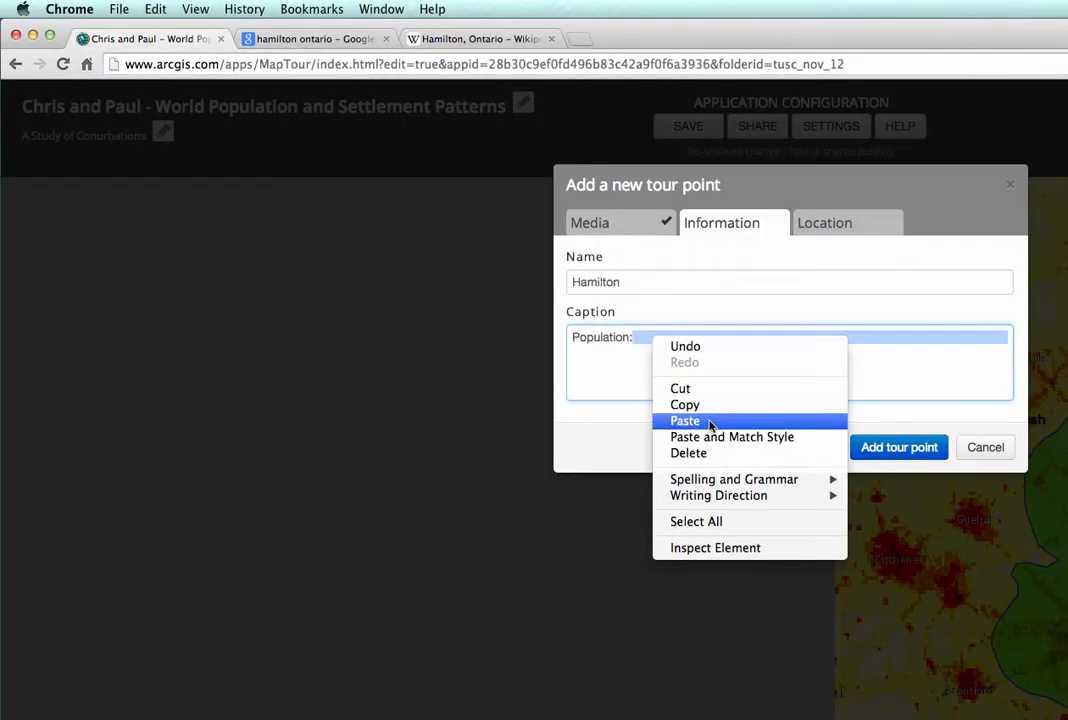
left_click(706, 421)
left_click_drag(629, 370, 632, 344)
left_click(633, 337)
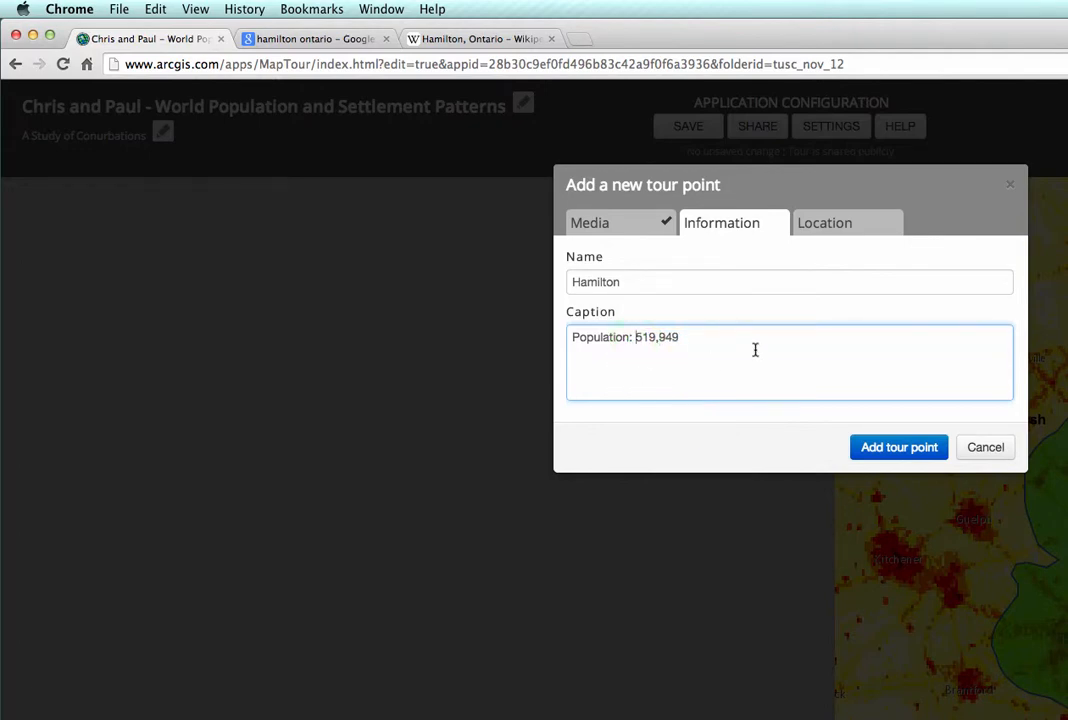
Step: Add the tour point at its default location and move its marker onto Hamilton on the map
left_click(827, 225)
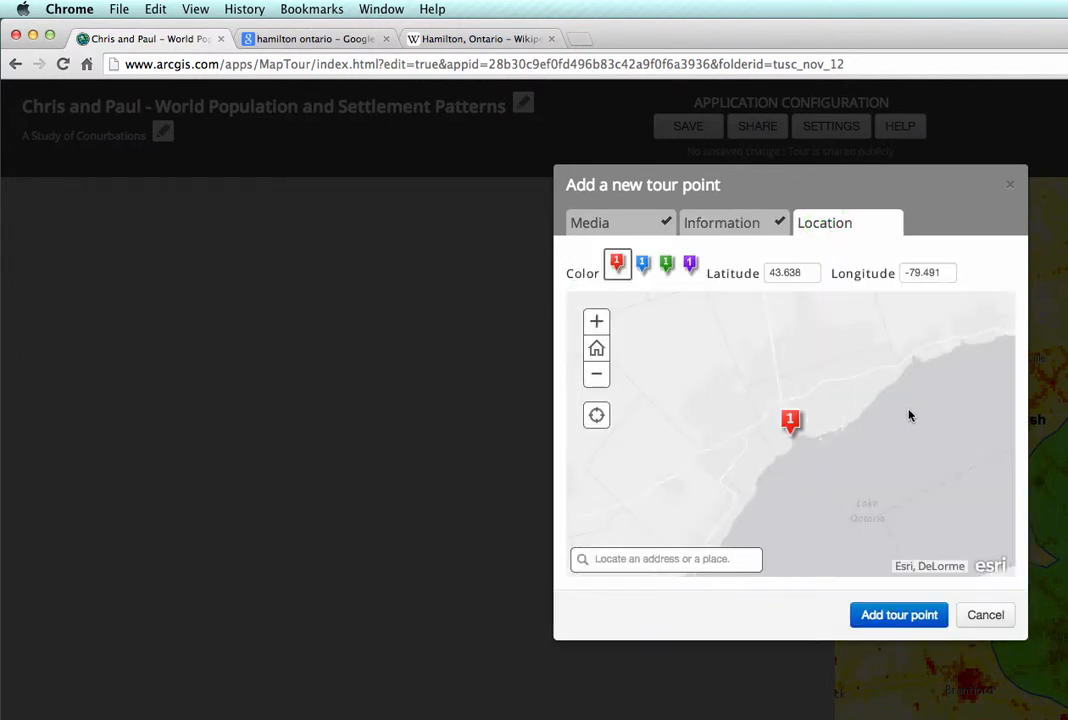
left_click(887, 617)
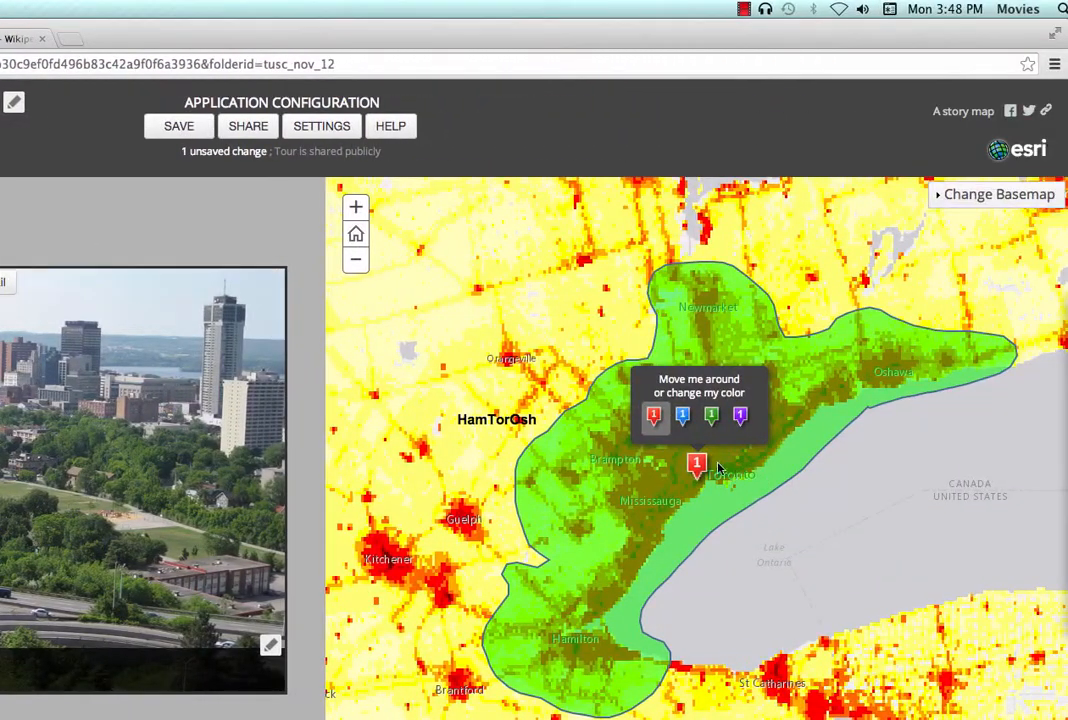
mouse_move(703, 464)
left_mouse_down()
mouse_move(629, 527)
mouse_move(577, 652)
left_mouse_up()
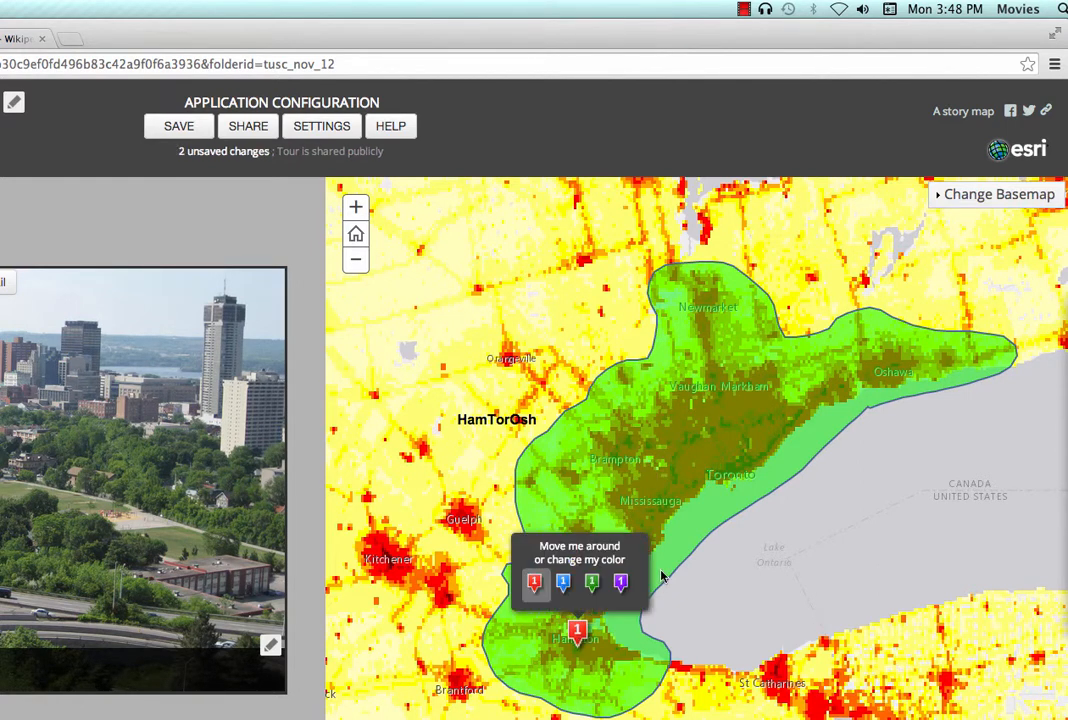
Step: Try the blue and green colours on the Hamilton marker and set it to purple
left_click(564, 583)
left_click(591, 583)
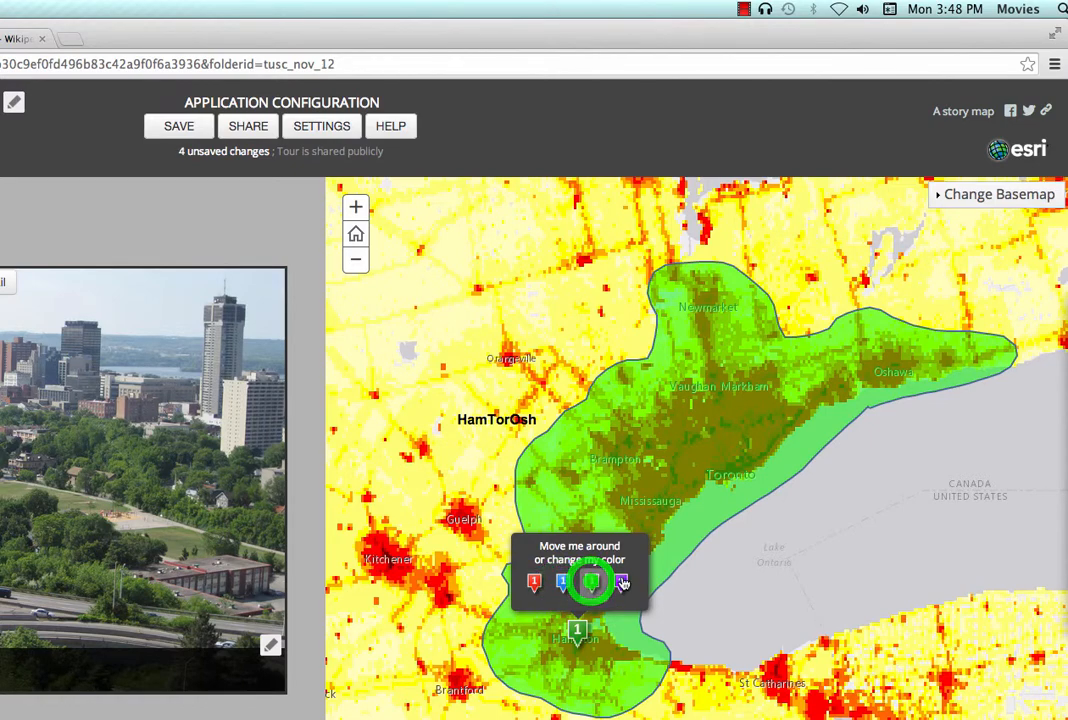
left_click(620, 582)
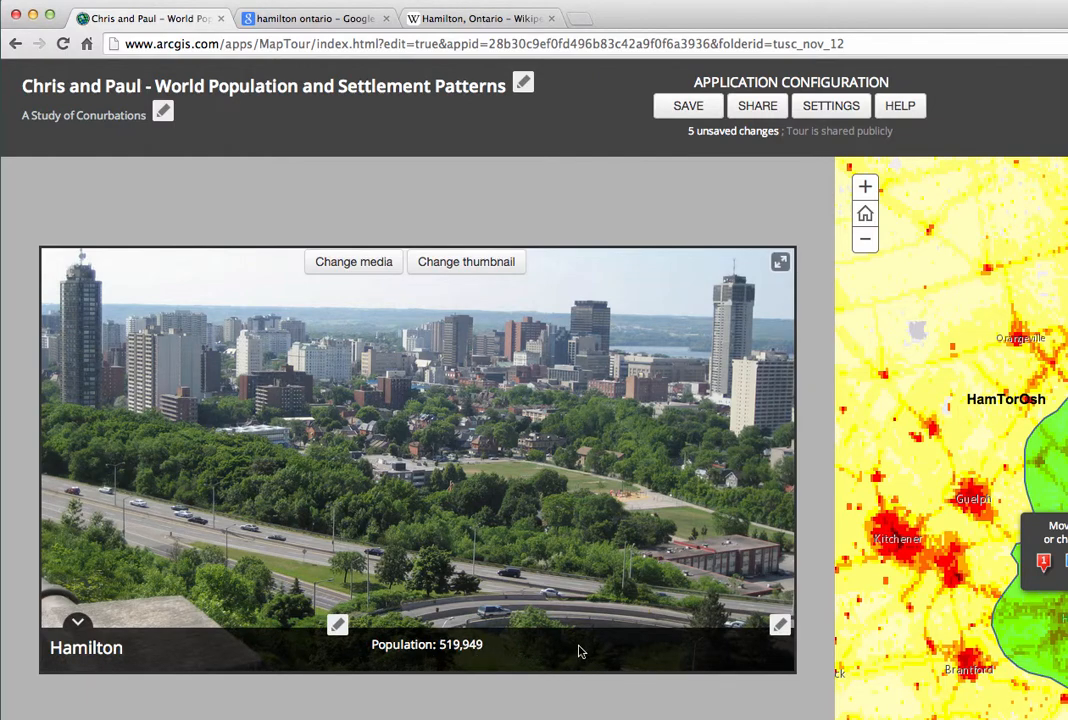
left_click(781, 627)
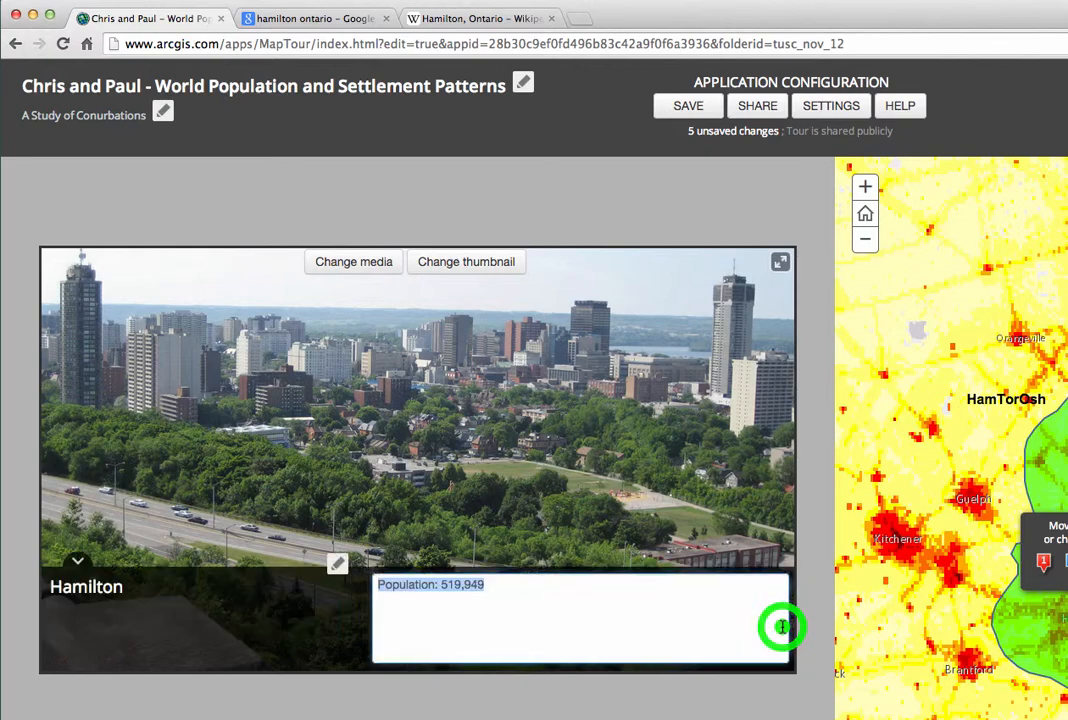
left_click(520, 627)
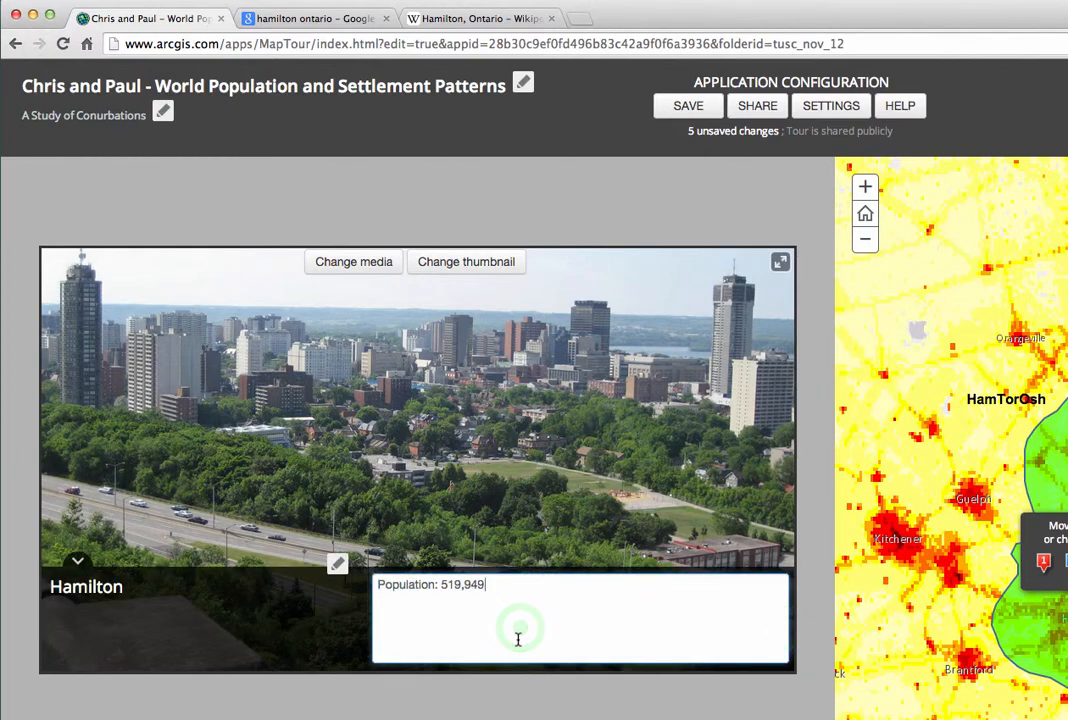
key("Return")
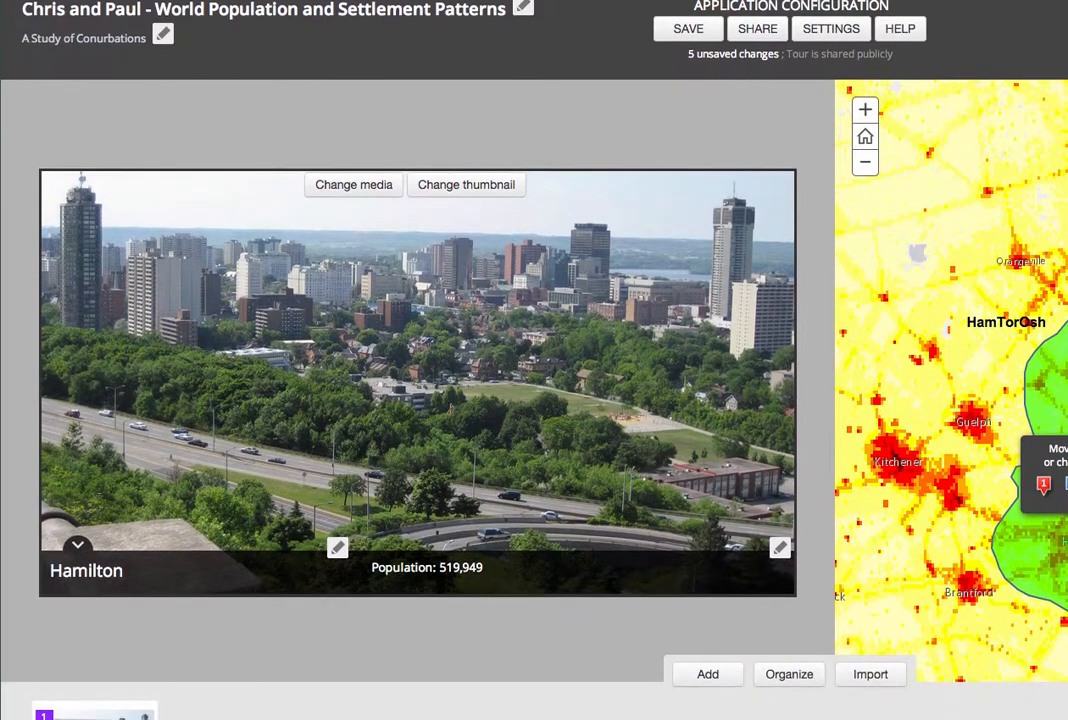
Step: Start a new picture tour point in the Map Tour, and search Google Images for "toronto ontario"
left_click(708, 674)
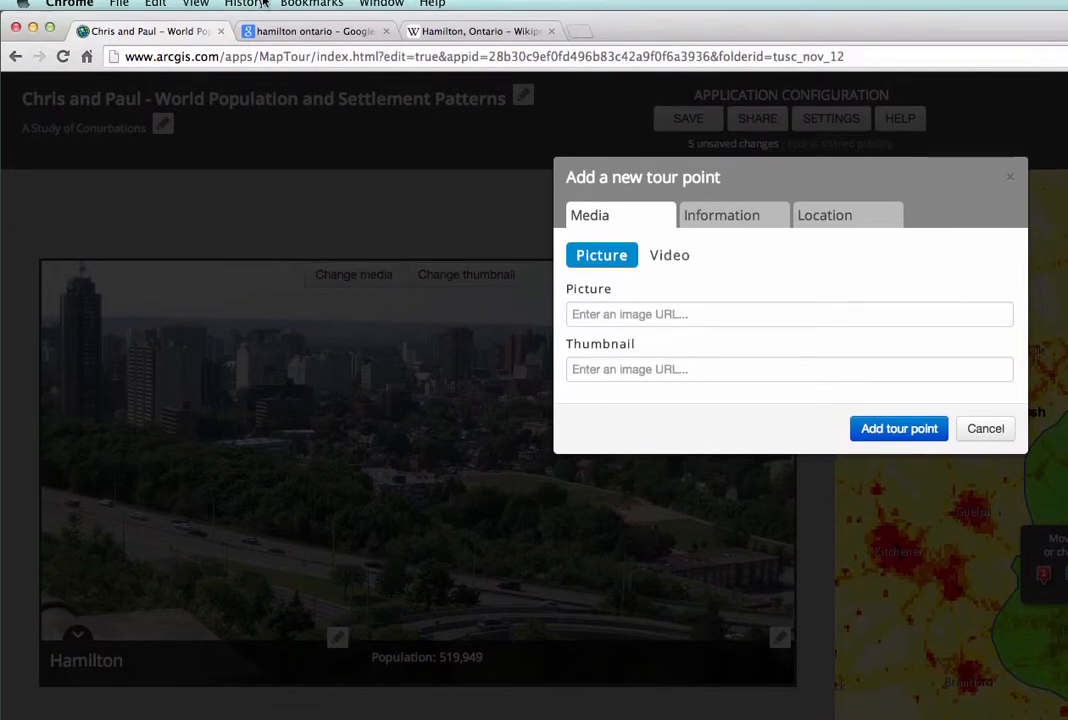
left_click(294, 38)
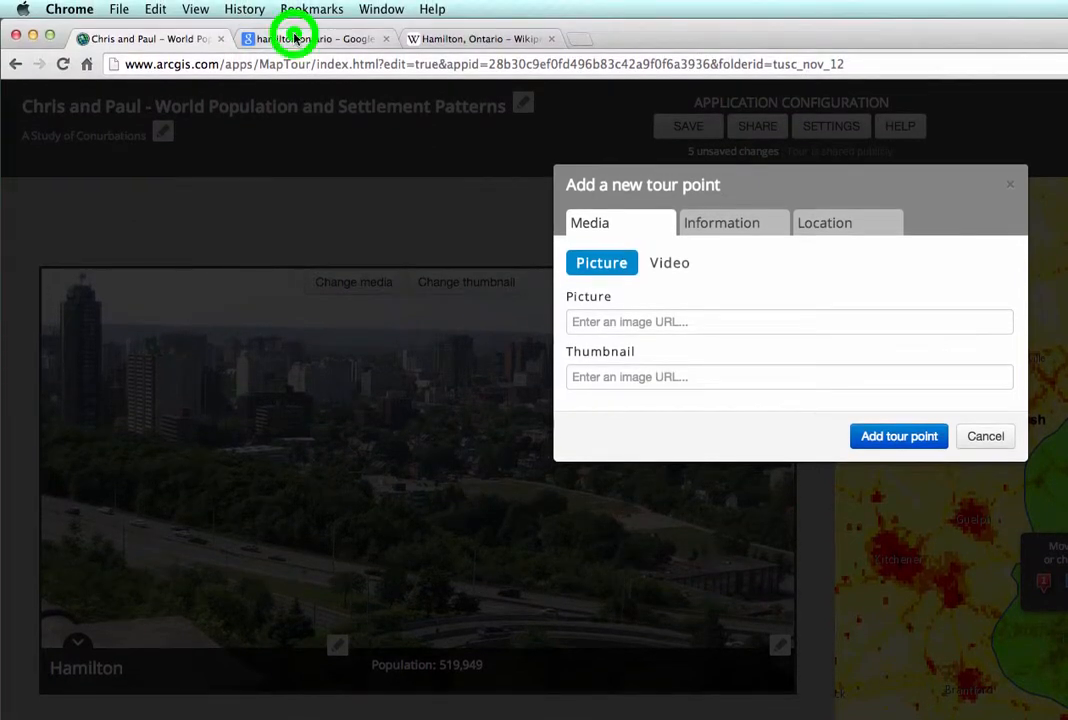
scroll(212, 180, "up", 3)
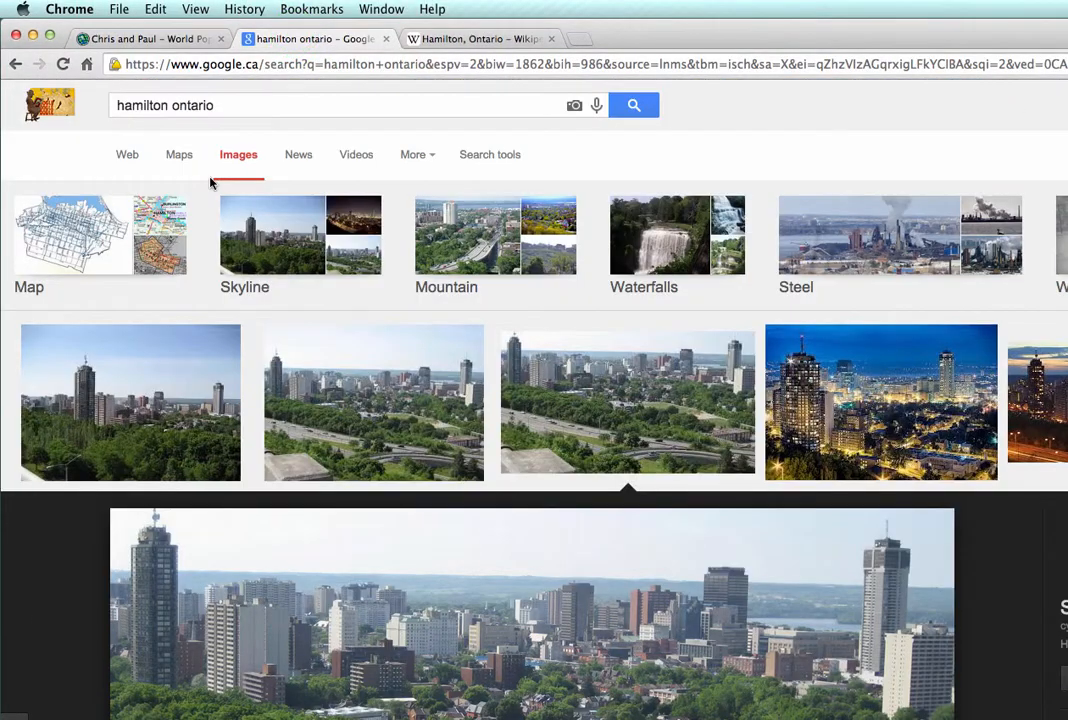
left_click_drag(168, 105, 112, 106)
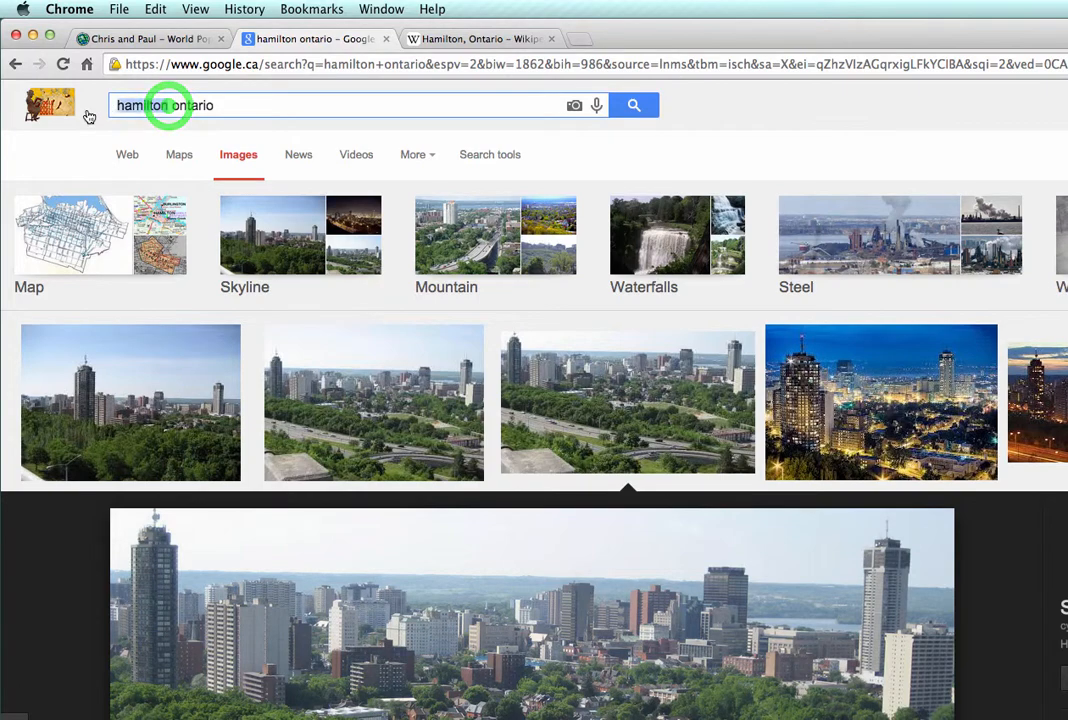
type("toronto")
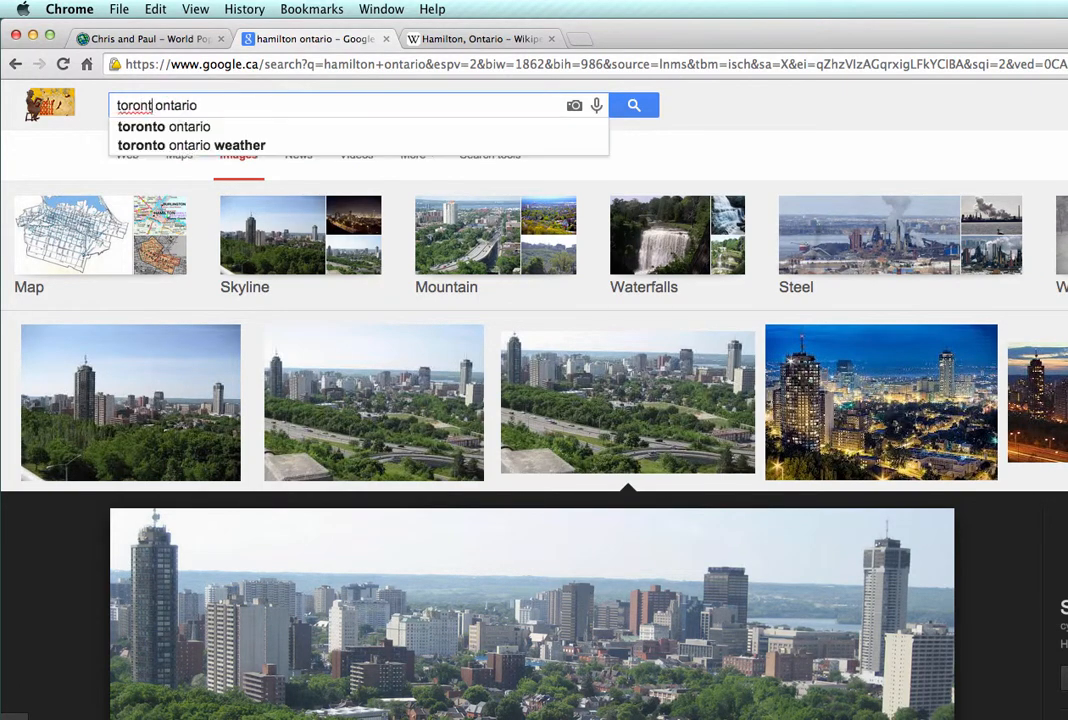
key("Return")
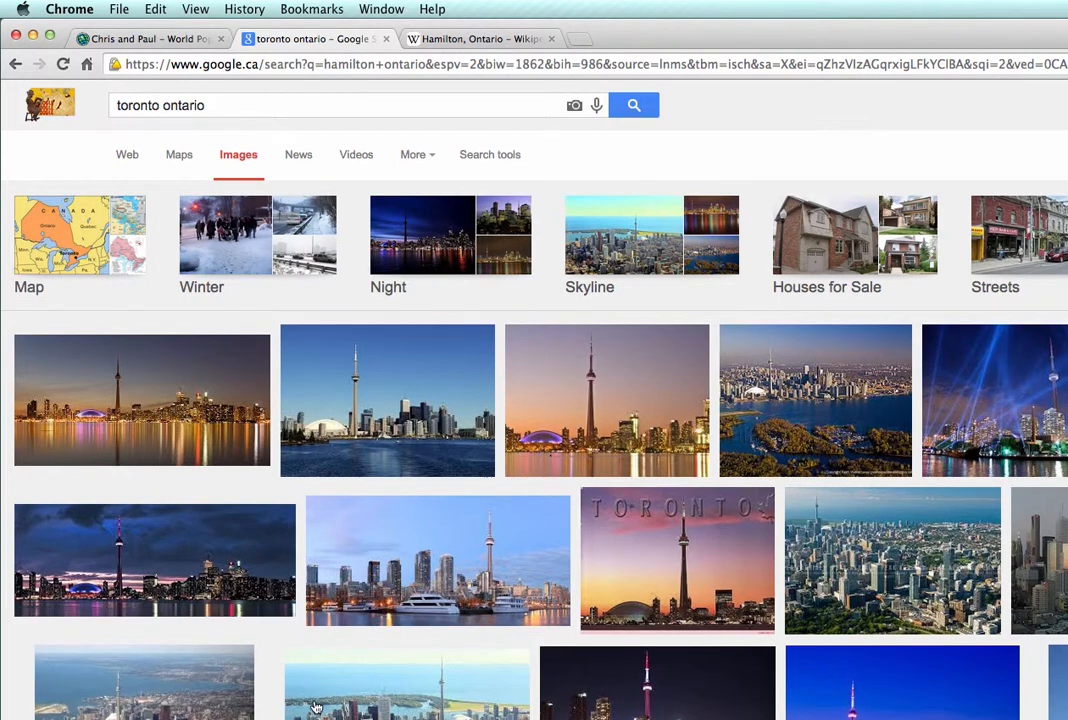
scroll(312, 708, "down", 5)
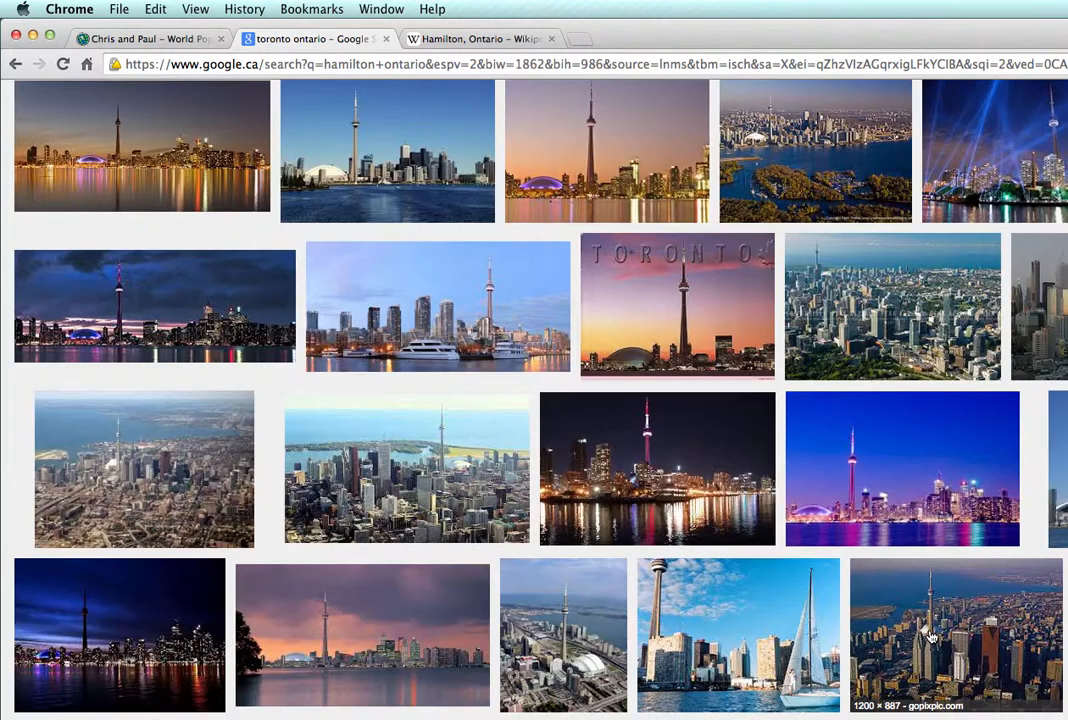
left_click(930, 632)
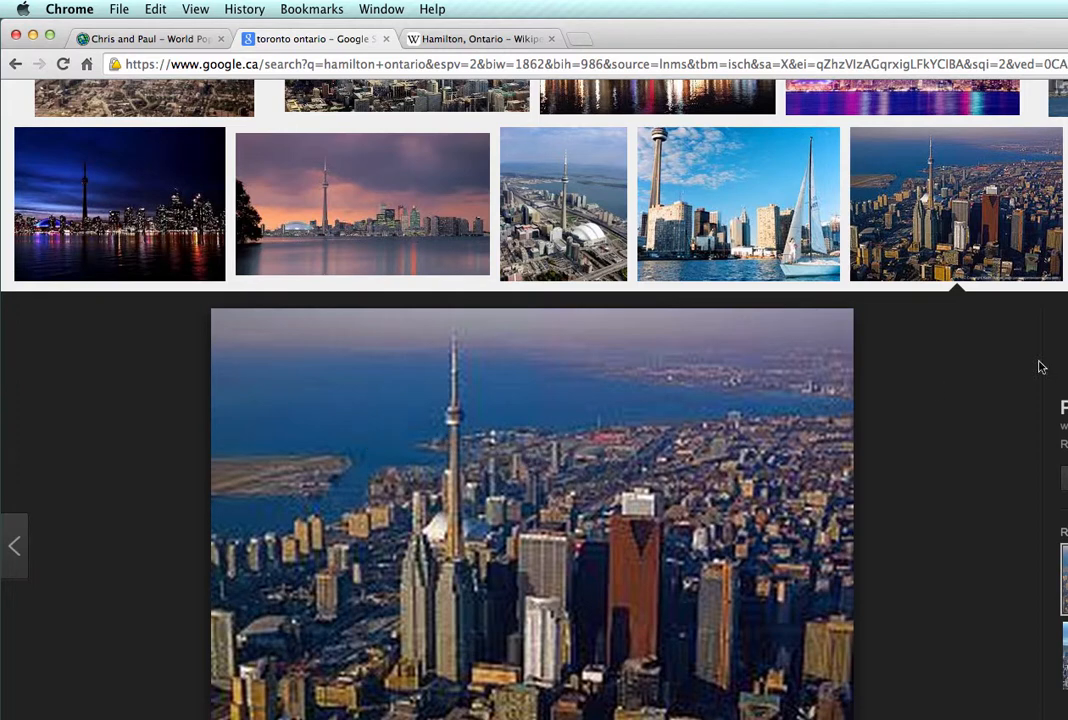
key("Escape")
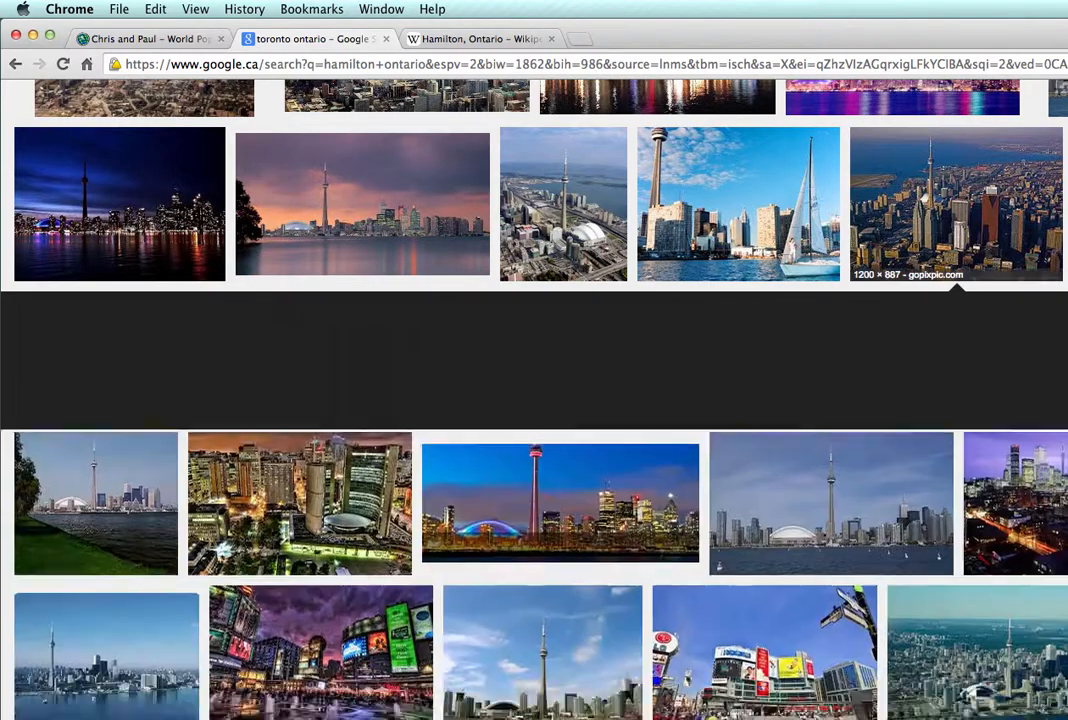
Step: Copy the image URL of the 1800 × 1200 Toronto harbour skyline picture from en.wikipedia.org in the image results
scroll(484, 603, "down", 10)
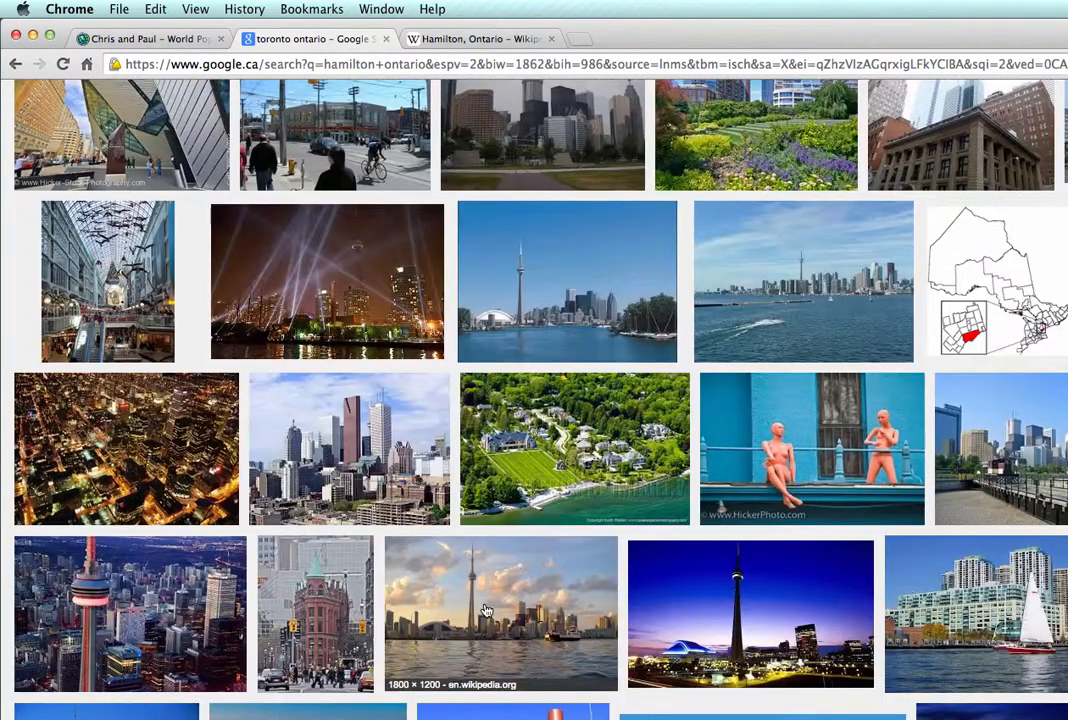
left_click(484, 603)
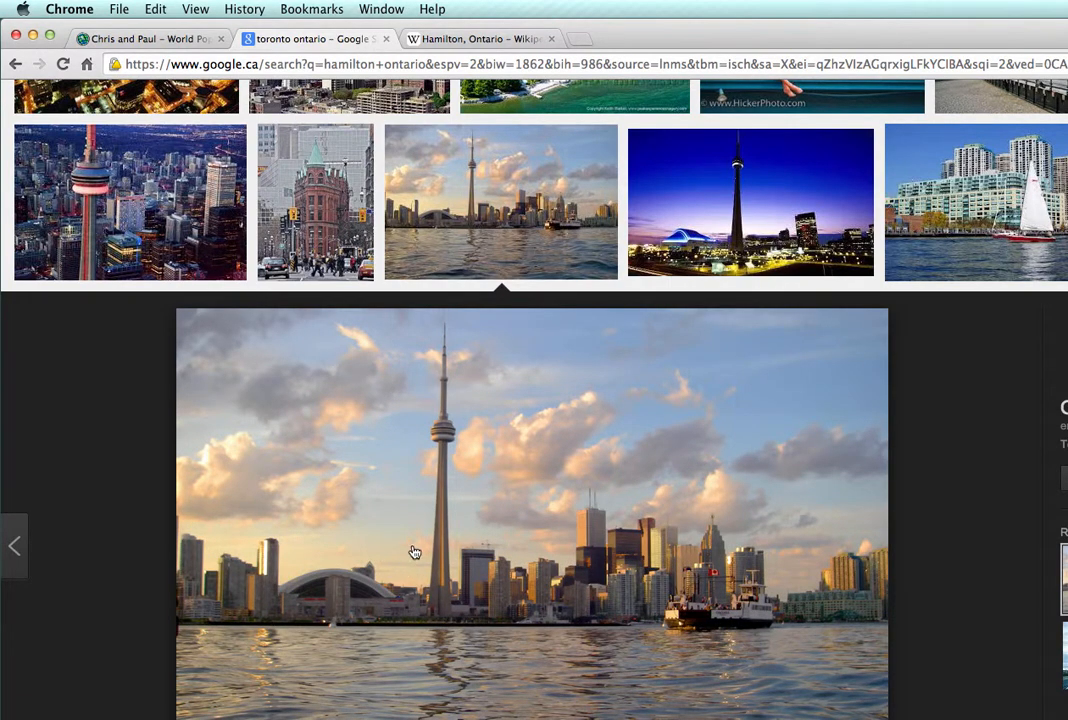
right_click(438, 520)
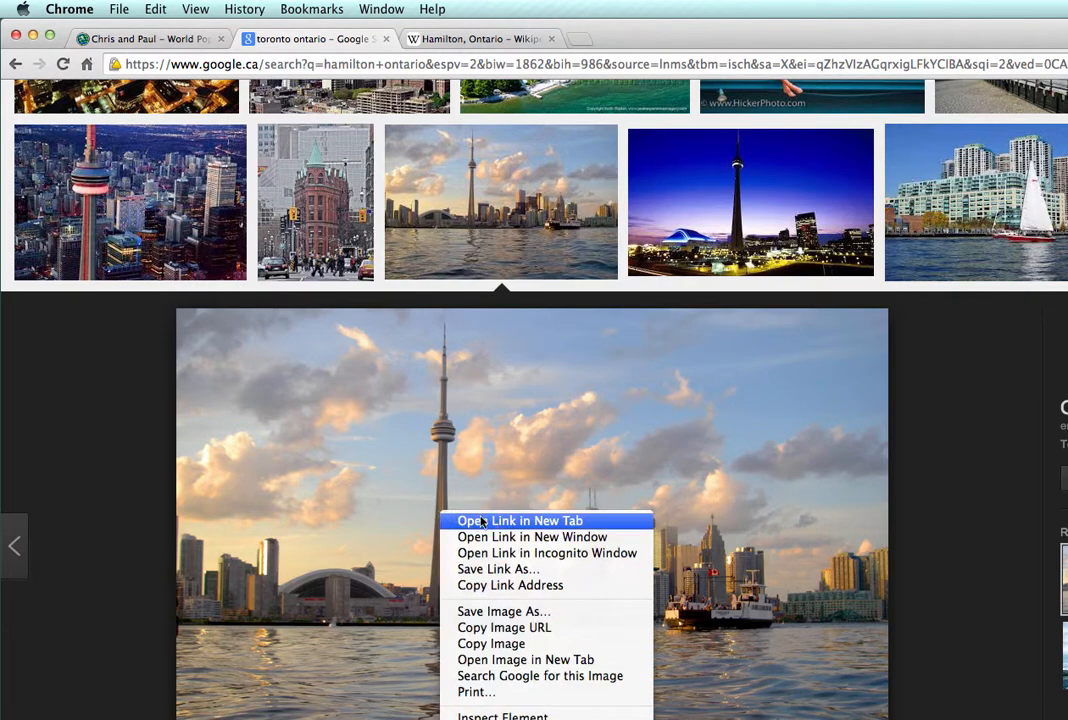
left_click(505, 629)
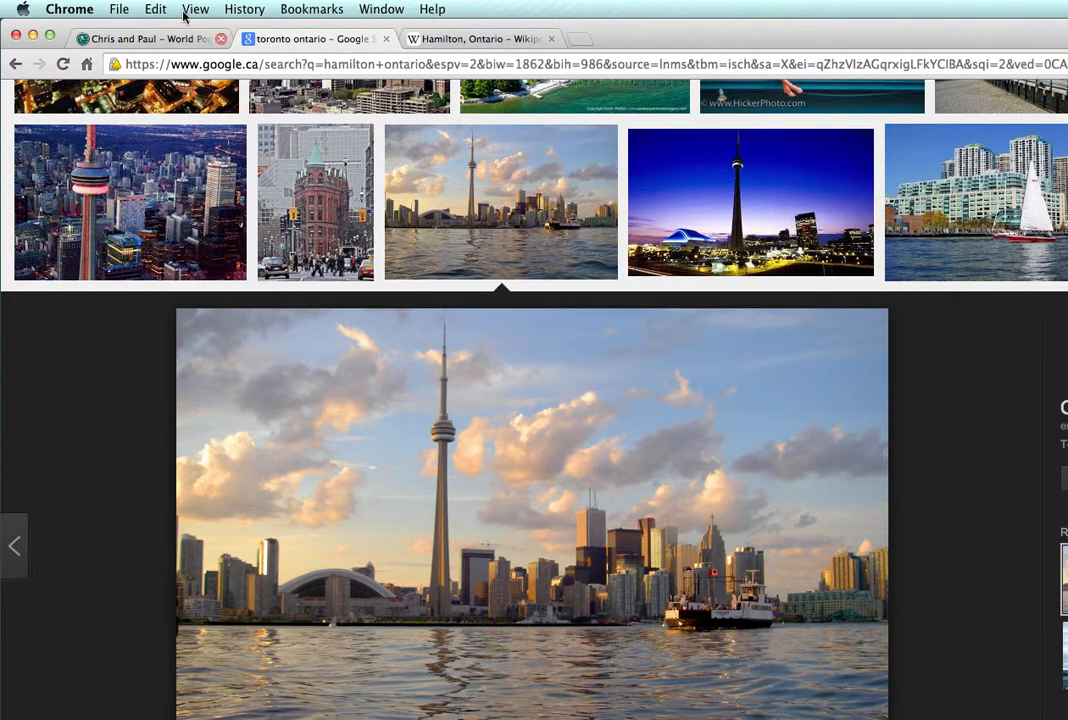
Step: Use the copied Toronto skyline URL as both the picture and the thumbnail of the new tour point in the Map Tour
left_click(137, 39)
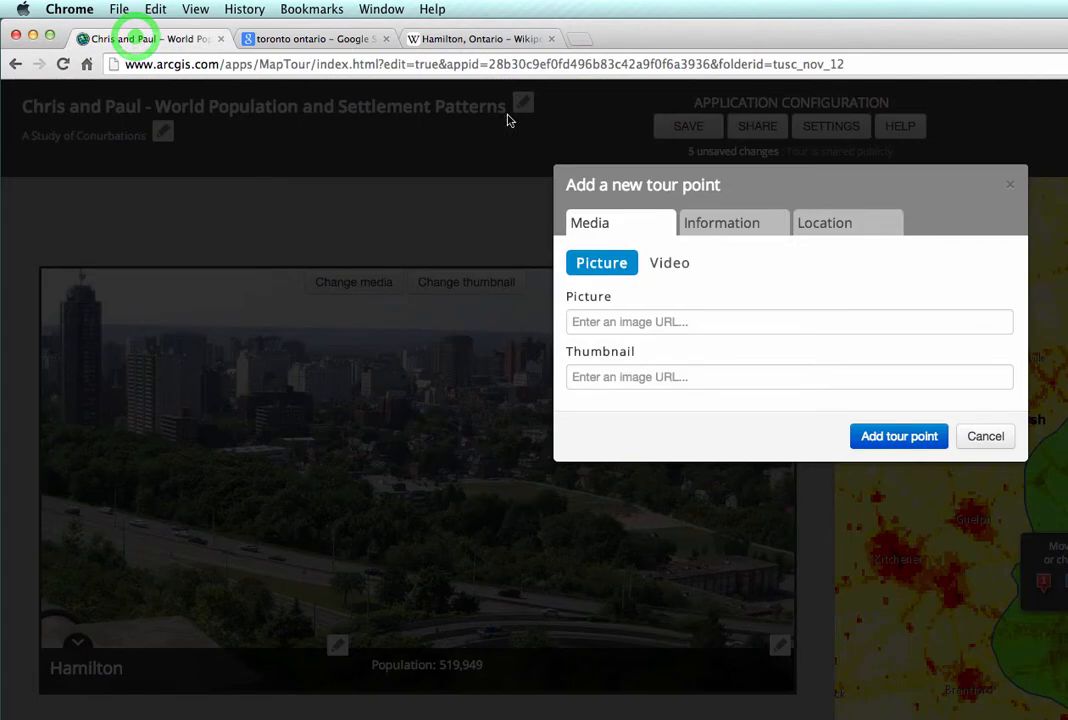
right_click(722, 321)
left_click(755, 399)
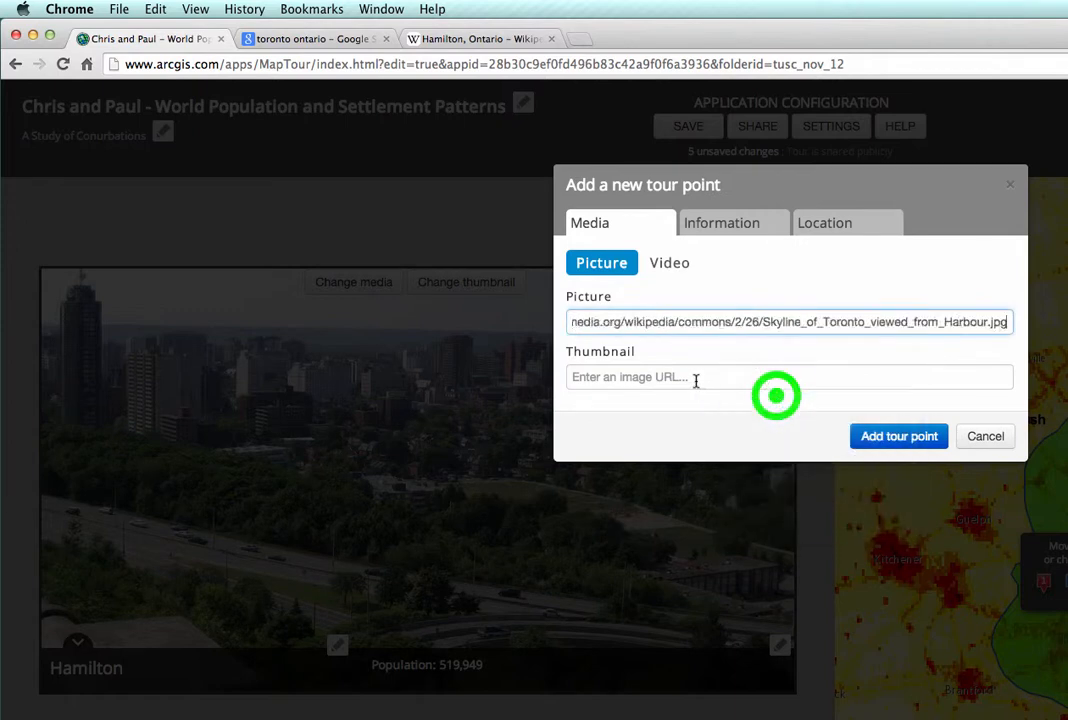
right_click(686, 376)
left_click(739, 458)
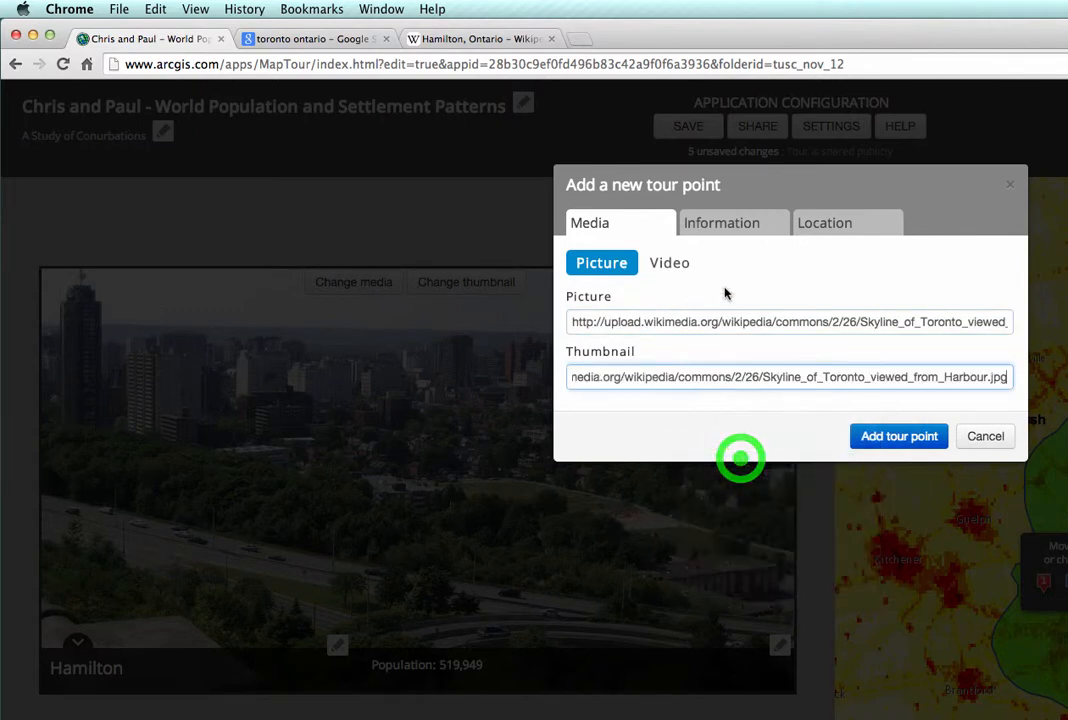
Step: Name the new tour point "Toronto" and begin its caption with "Population:"
left_click(720, 224)
left_click(628, 283)
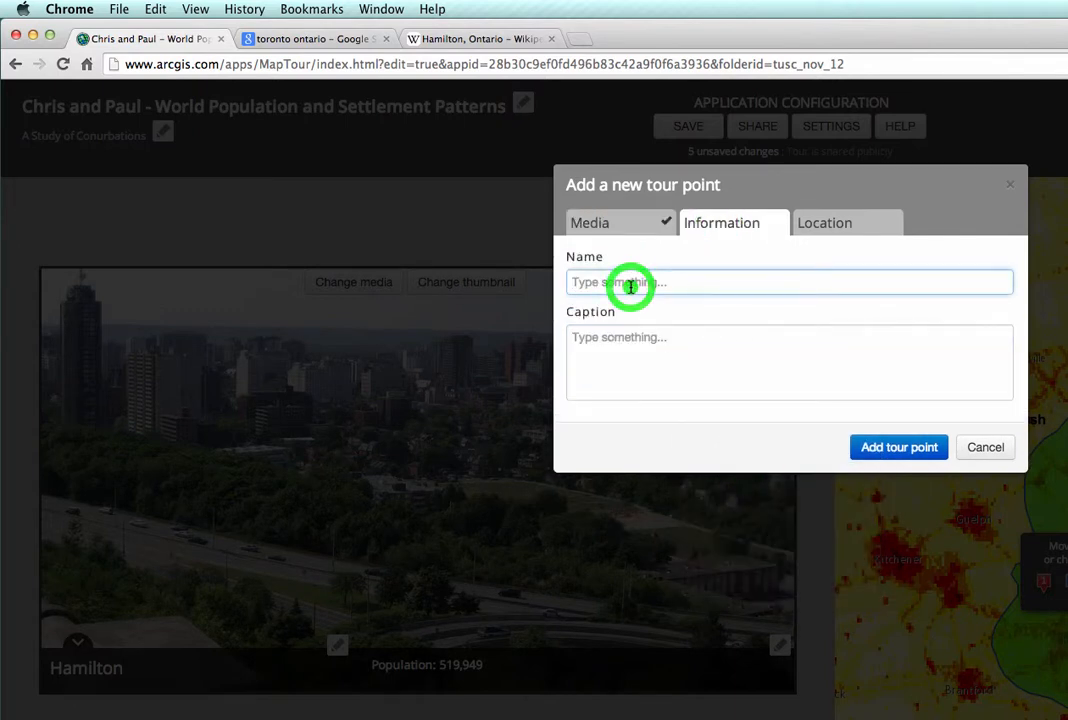
type("Tor")
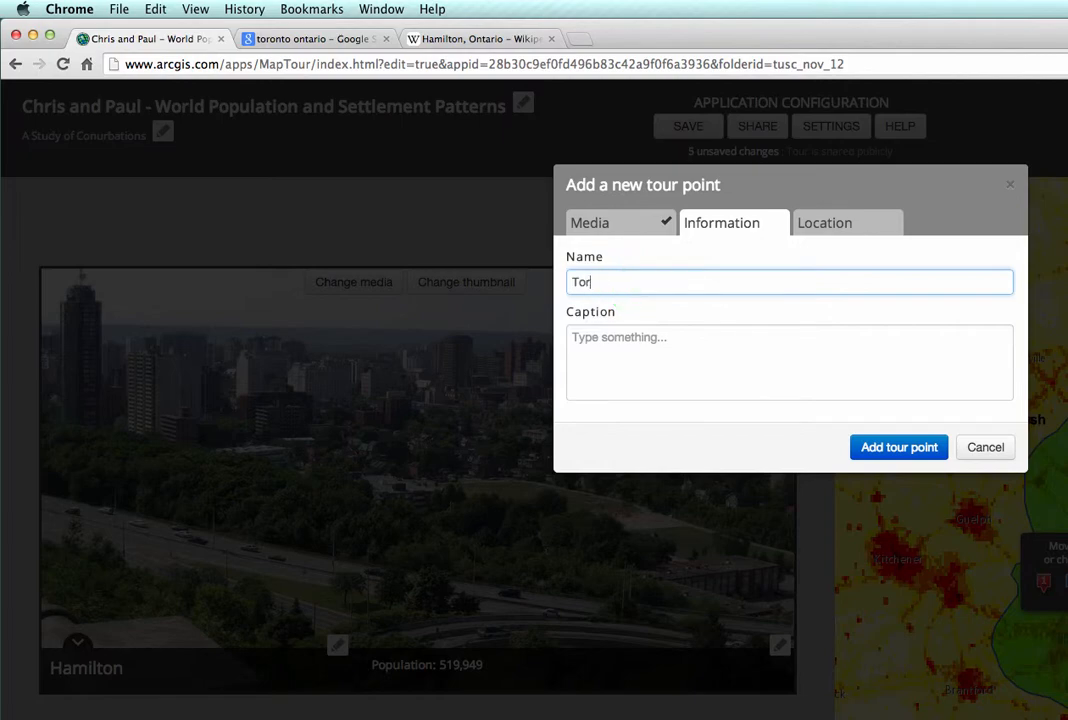
type("onto")
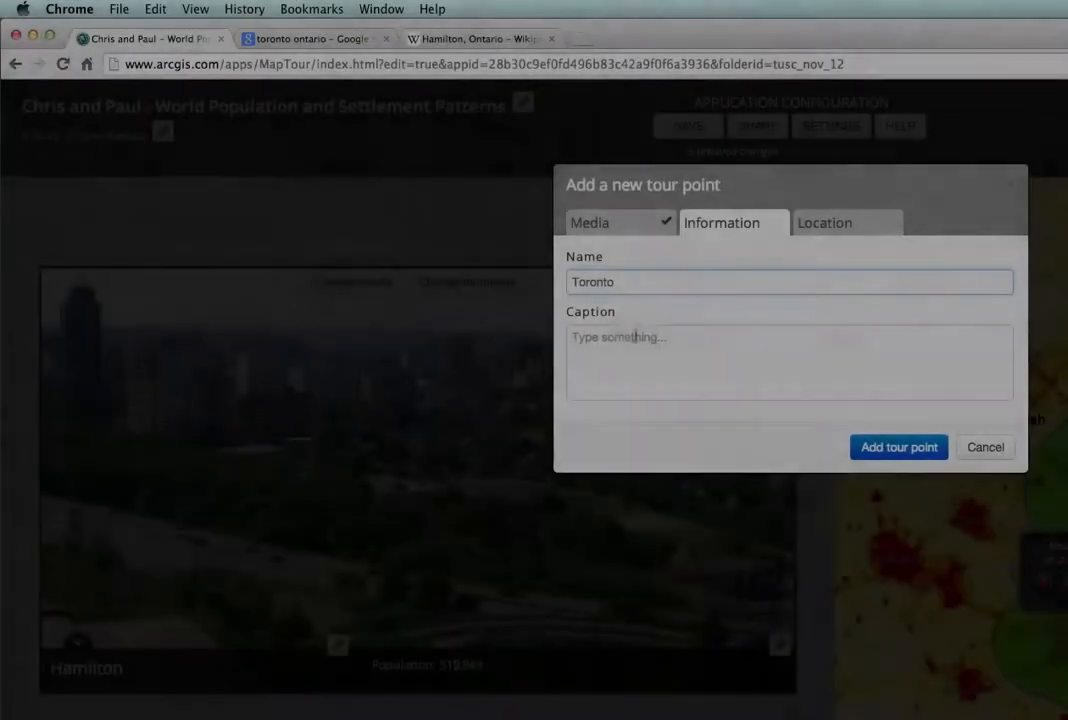
left_click(615, 338)
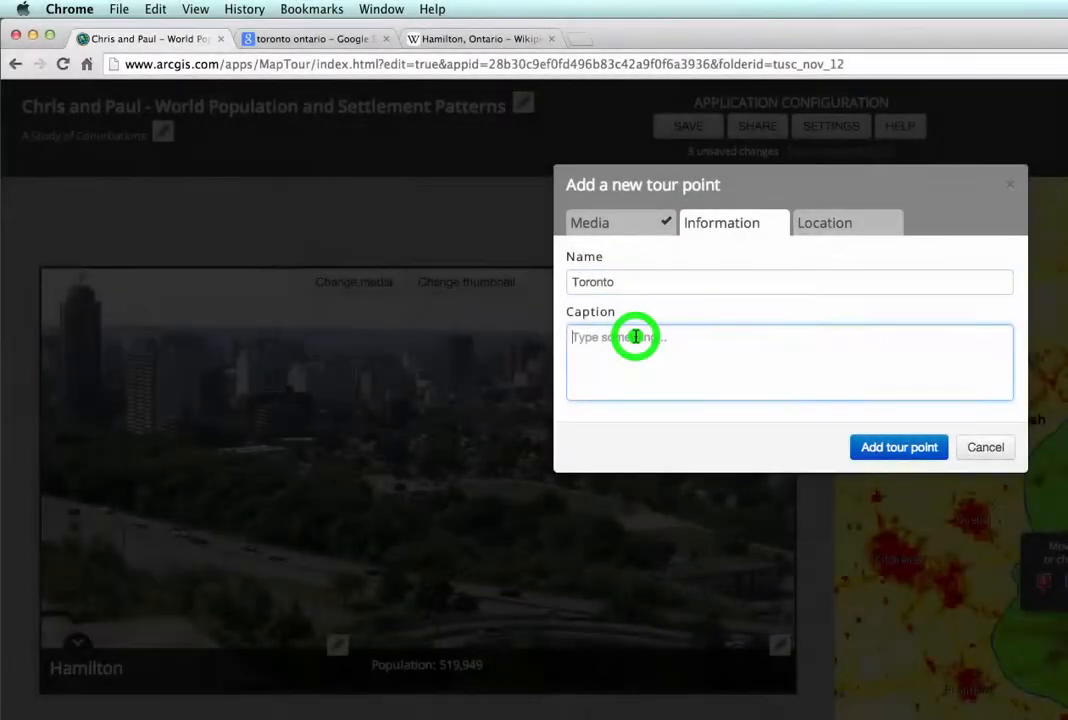
type("Pop")
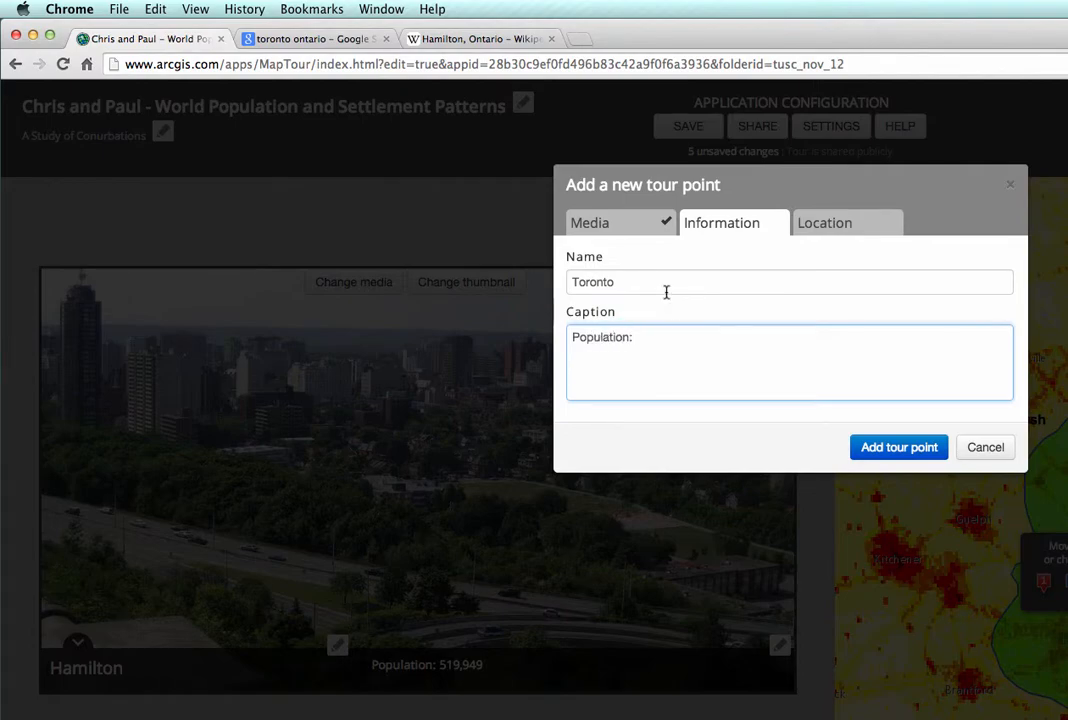
type("ulation:")
Step: Switch to Wikipedia and open the article on Toronto by searching for "toronto"
left_click(483, 38)
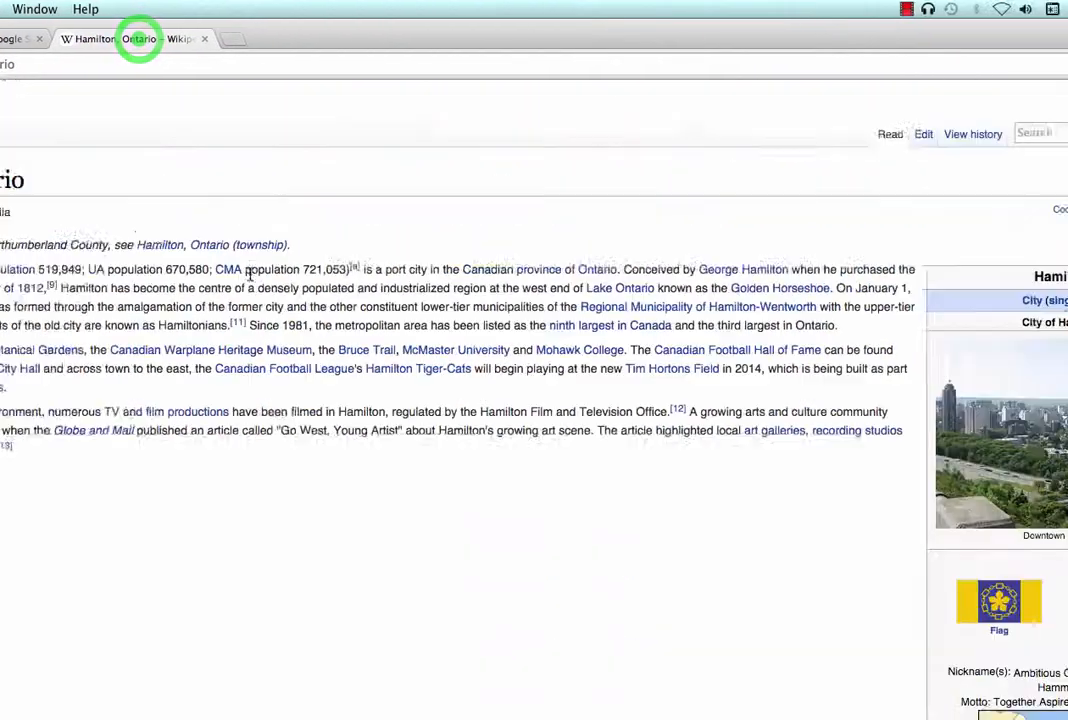
left_click(895, 132)
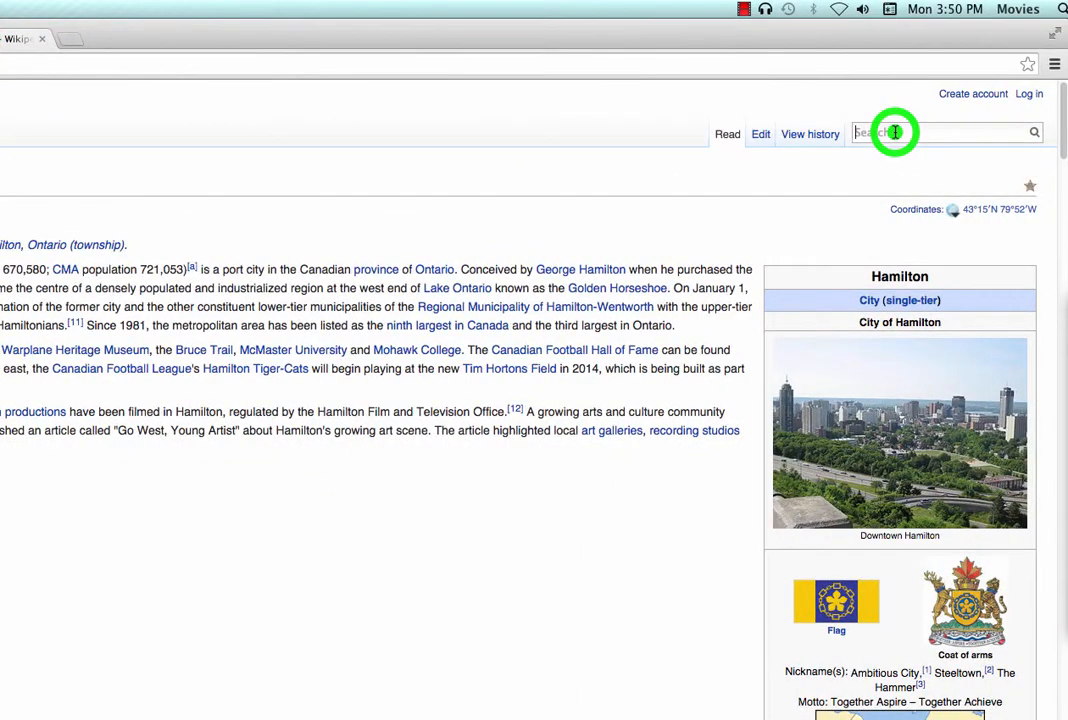
type("toronto")
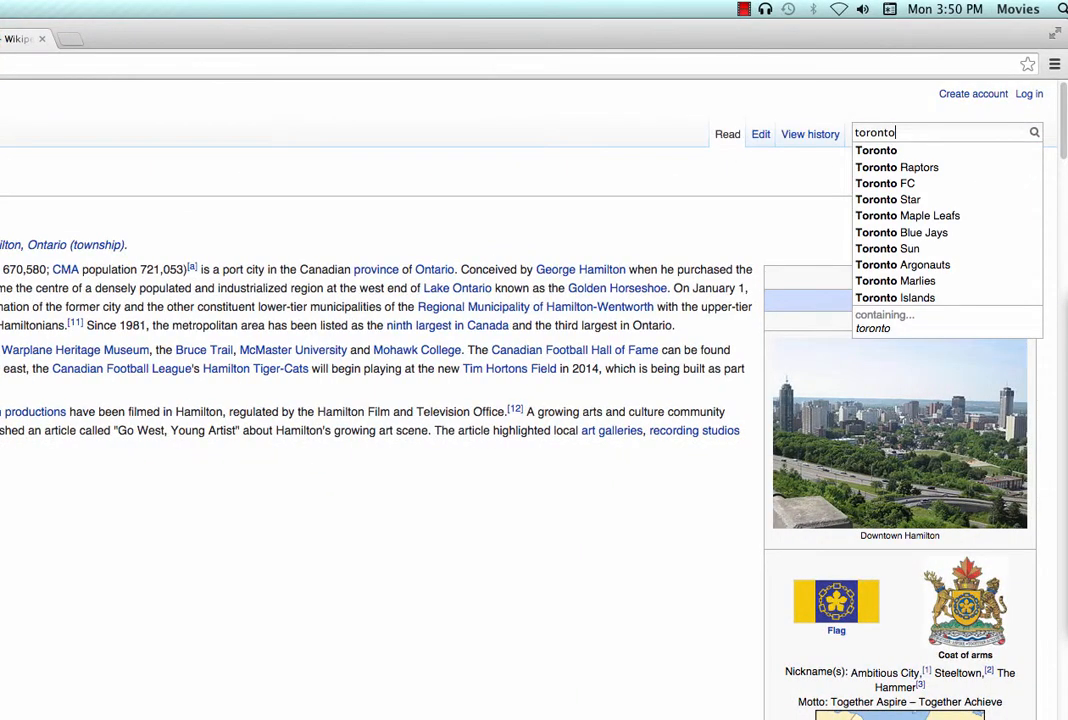
key("Return")
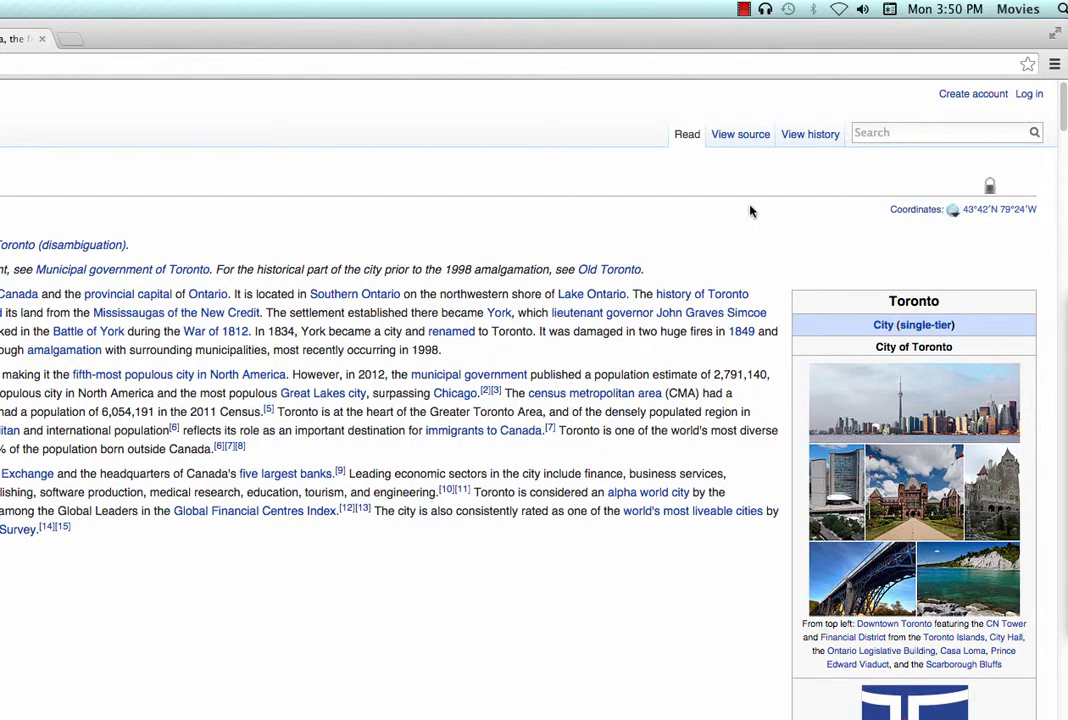
Step: Copy the city's 2011 population figure, 2,615,060, from the infobox of the Toronto article
scroll(733, 546, "down", 5)
scroll(735, 546, "down", 10)
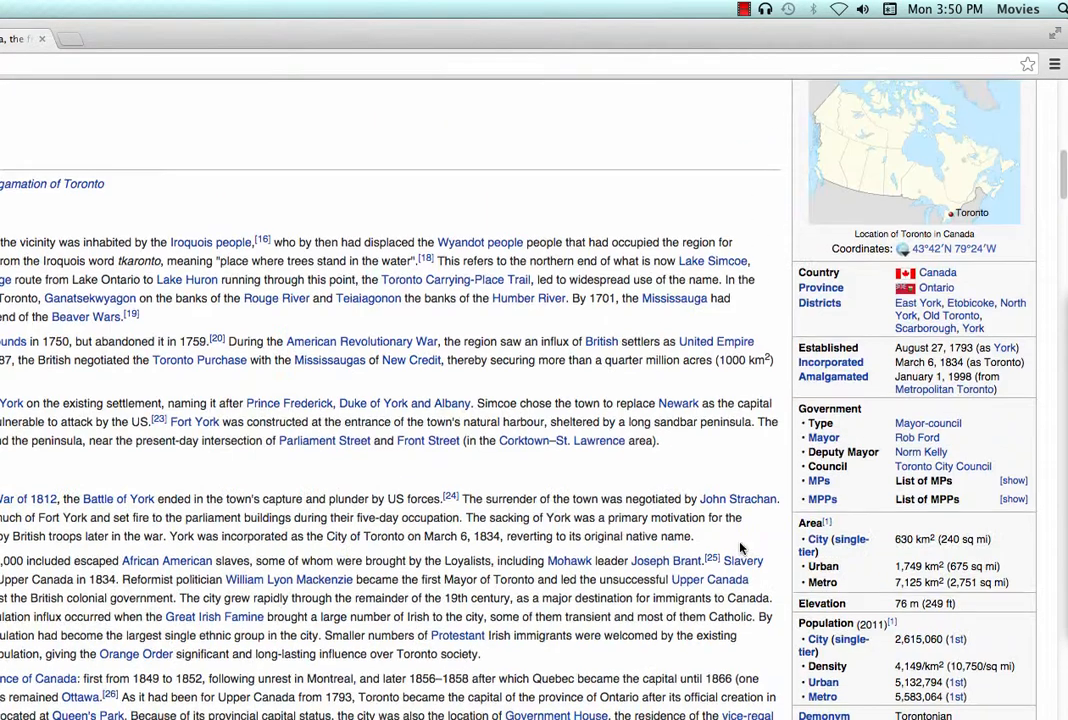
double_click(899, 638)
right_click(926, 645)
left_click(785, 648)
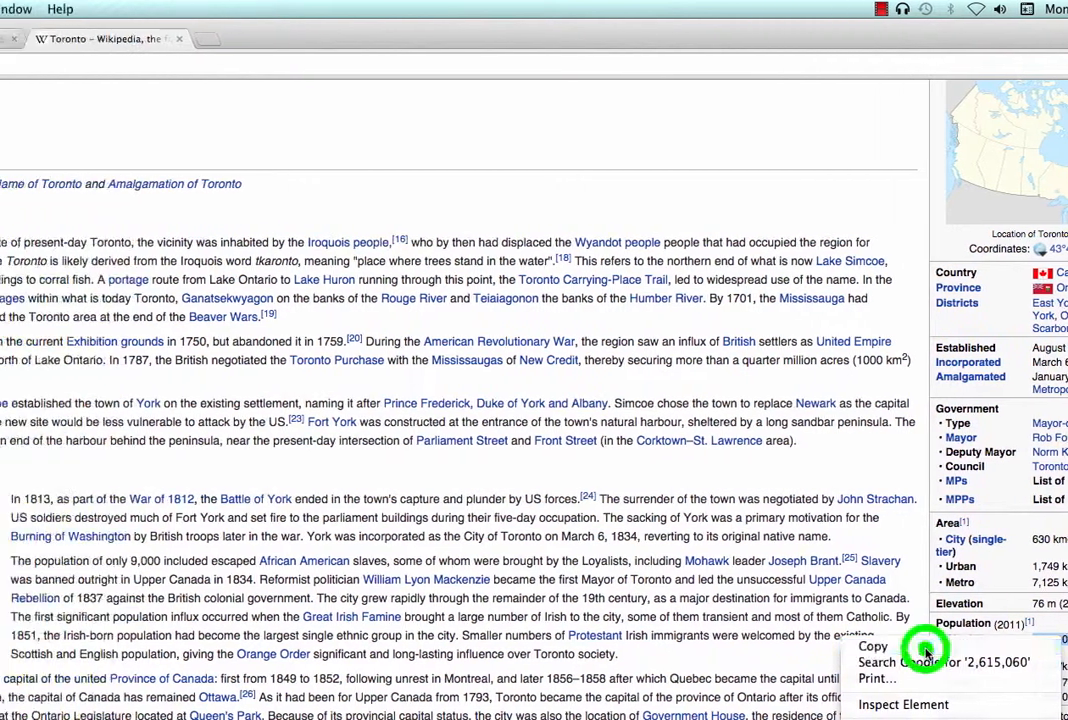
Step: Complete the new tour point's caption in the Map Tour so it reads "Population: 2,615,060" on one line
left_click(148, 40)
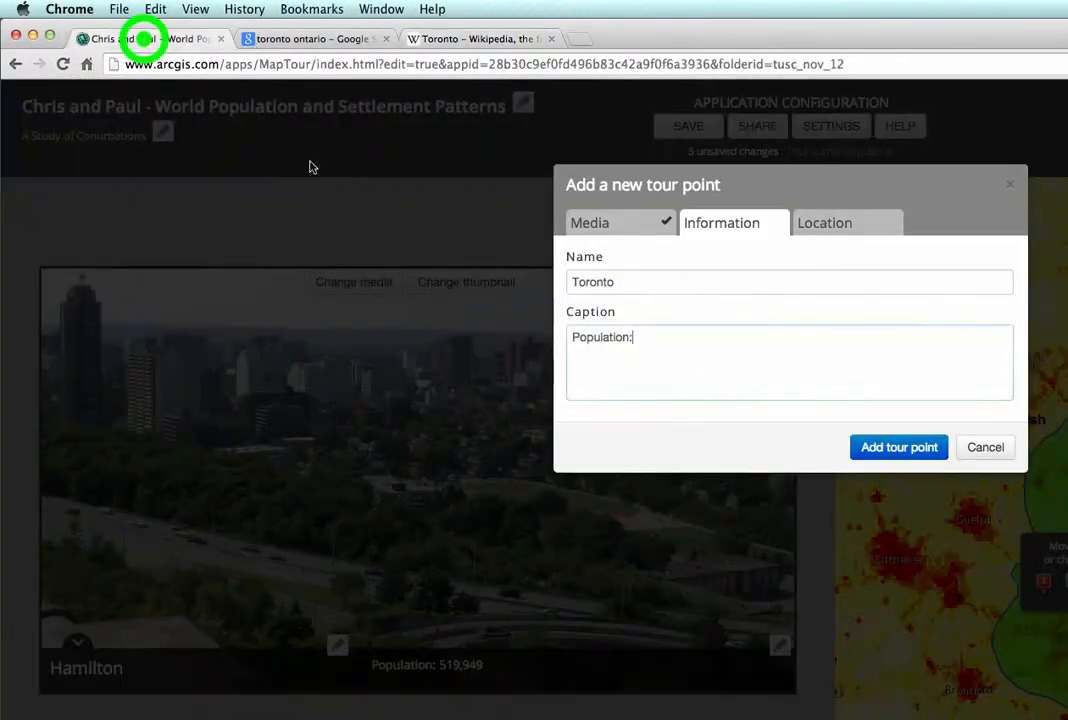
right_click(672, 336)
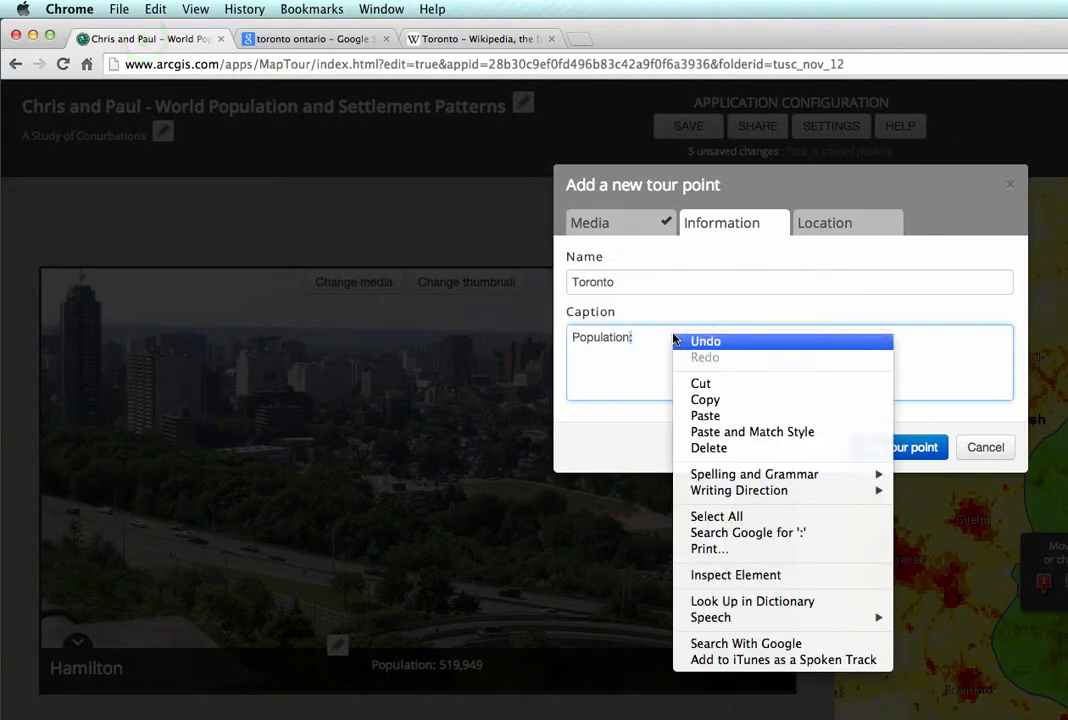
left_click(710, 416)
left_click_drag(628, 337, 634, 398)
key("Left")
type(":")
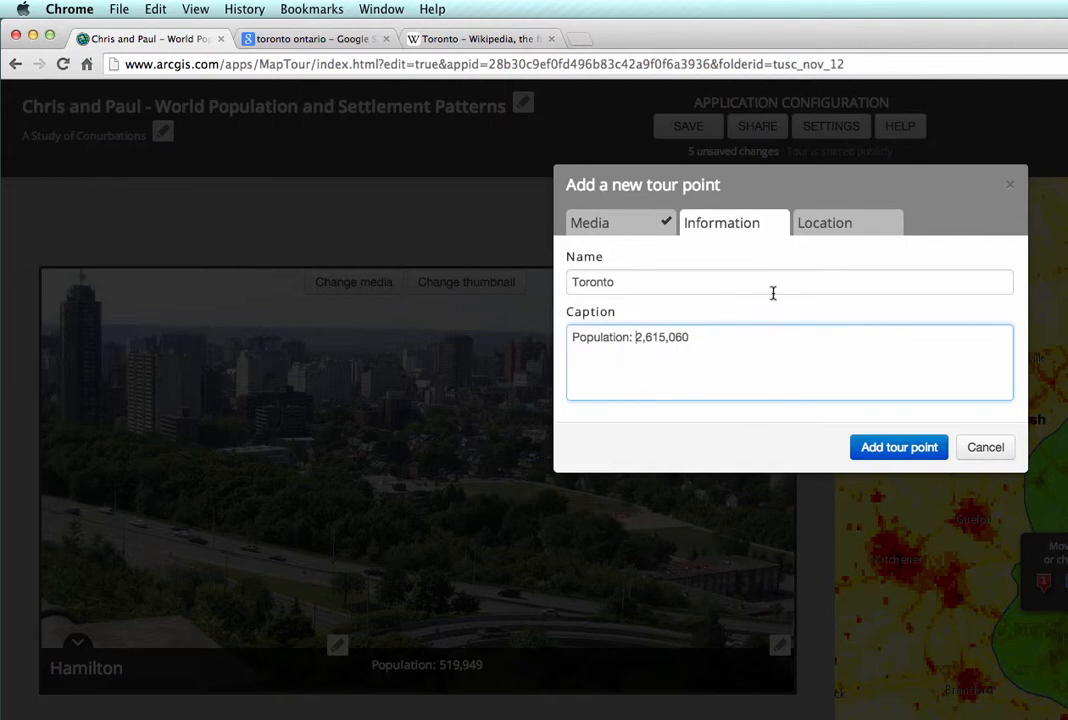
Step: Add the Toronto tour point to the map at its default location with the default red marker
left_click(836, 226)
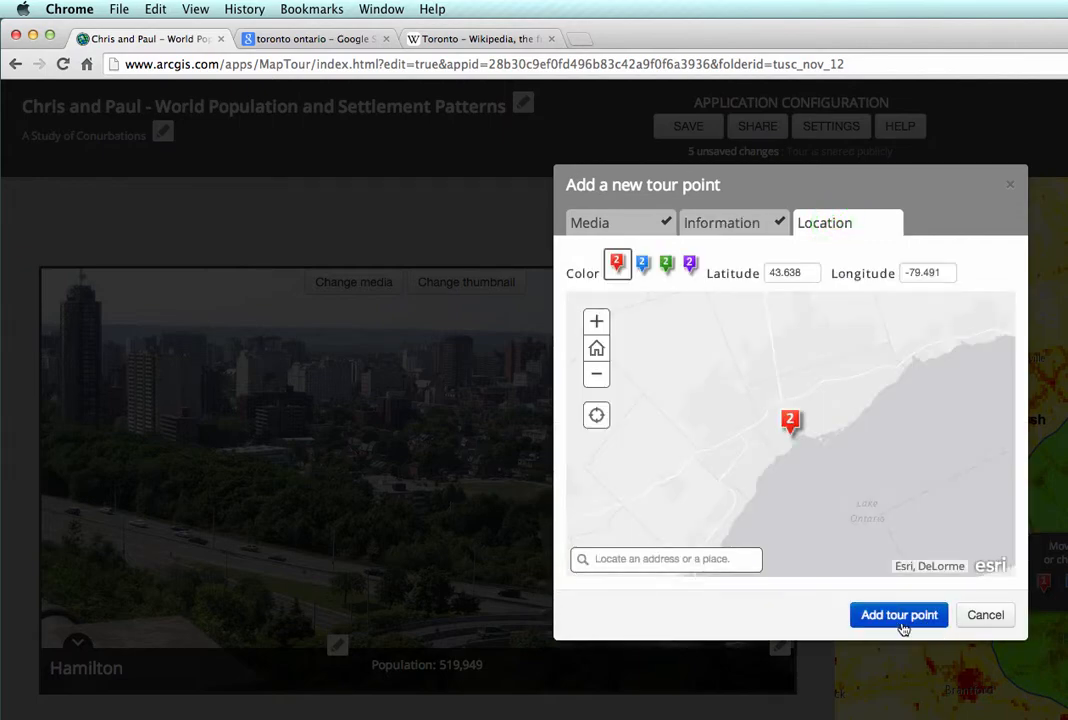
left_click(880, 615)
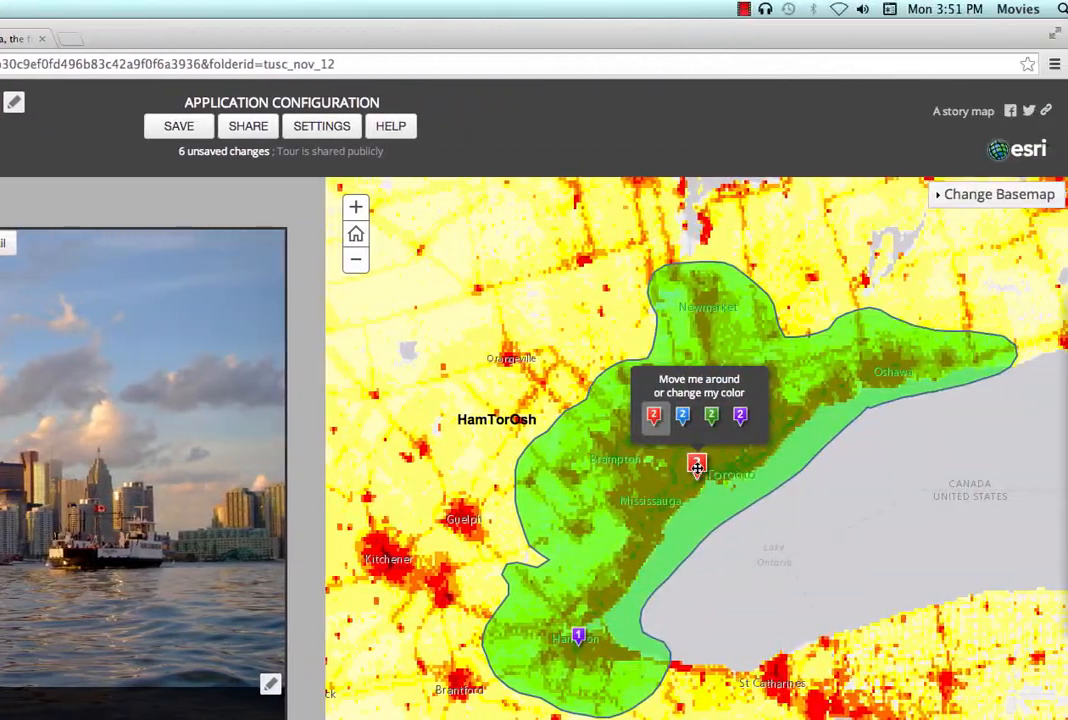
Step: Move the Toronto tour point's marker onto the city's map label, change its colour to purple, and save the tour
left_click_drag(788, 466, 820, 468)
left_click_drag(728, 468, 728, 468)
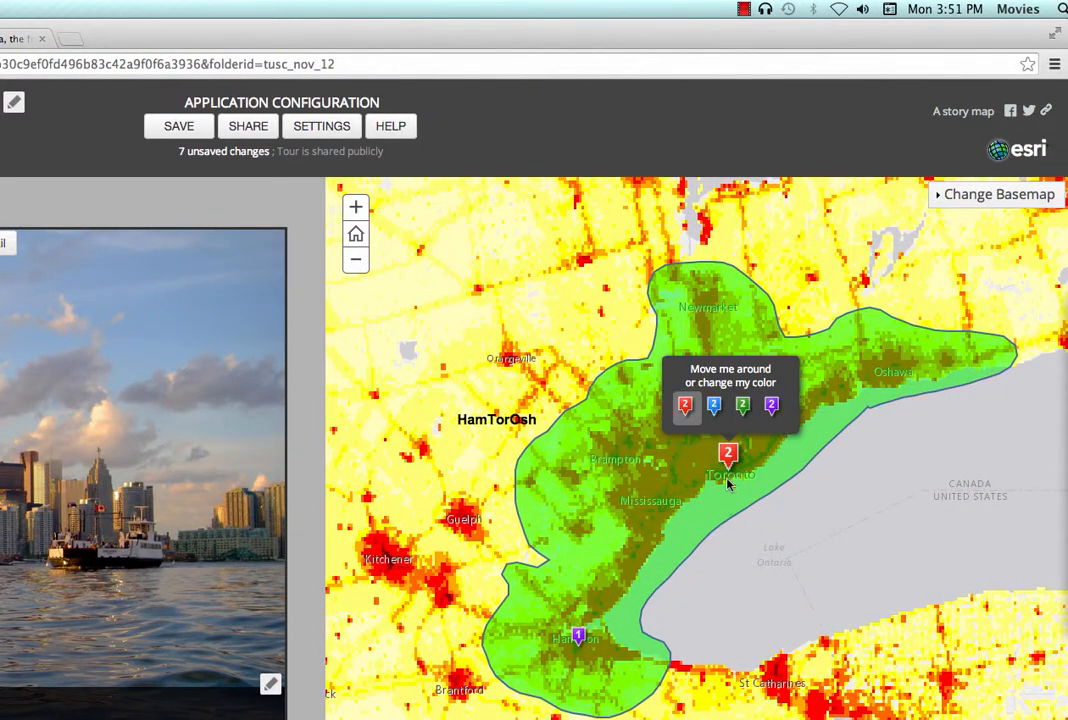
left_click(178, 126)
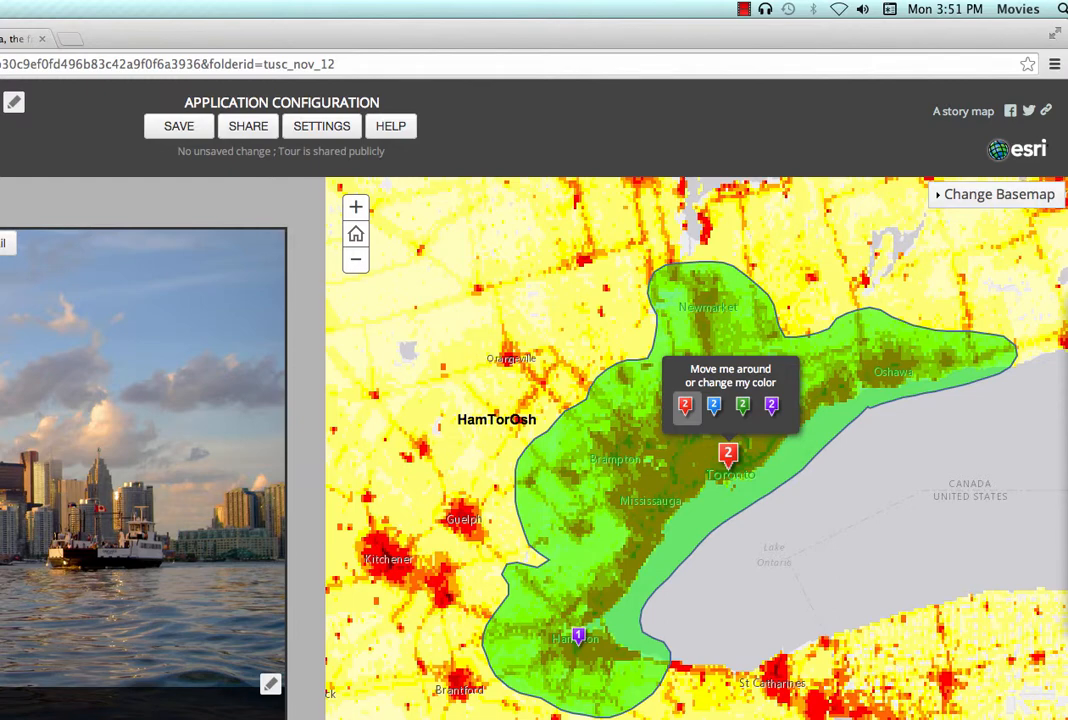
left_click(770, 403)
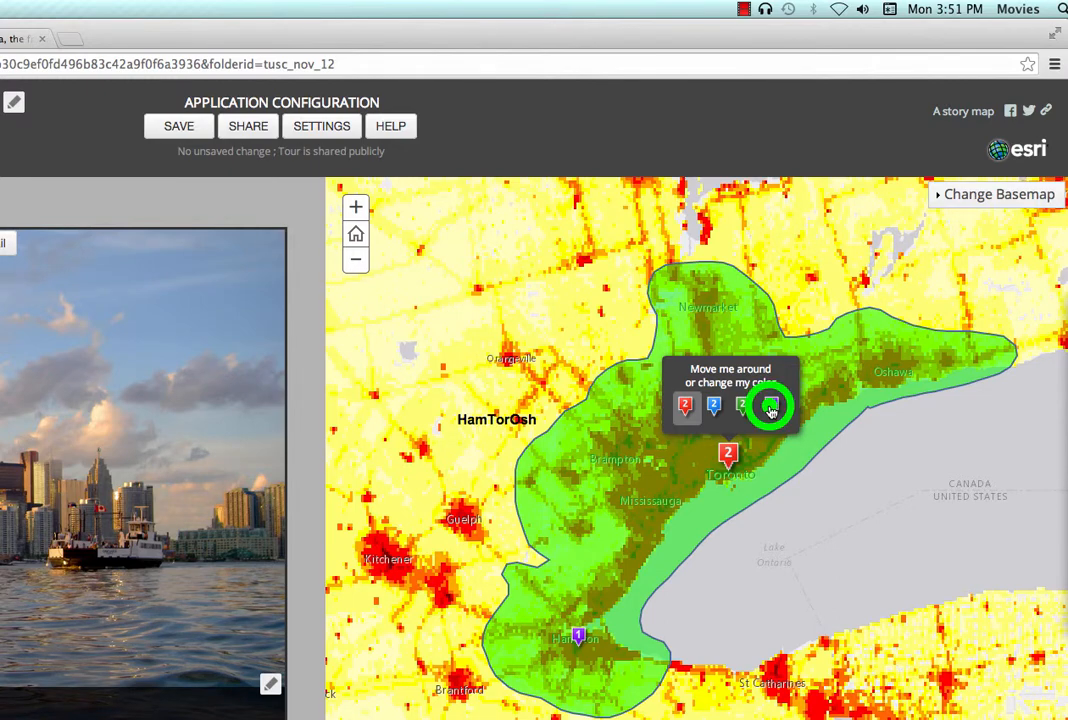
left_click(174, 125)
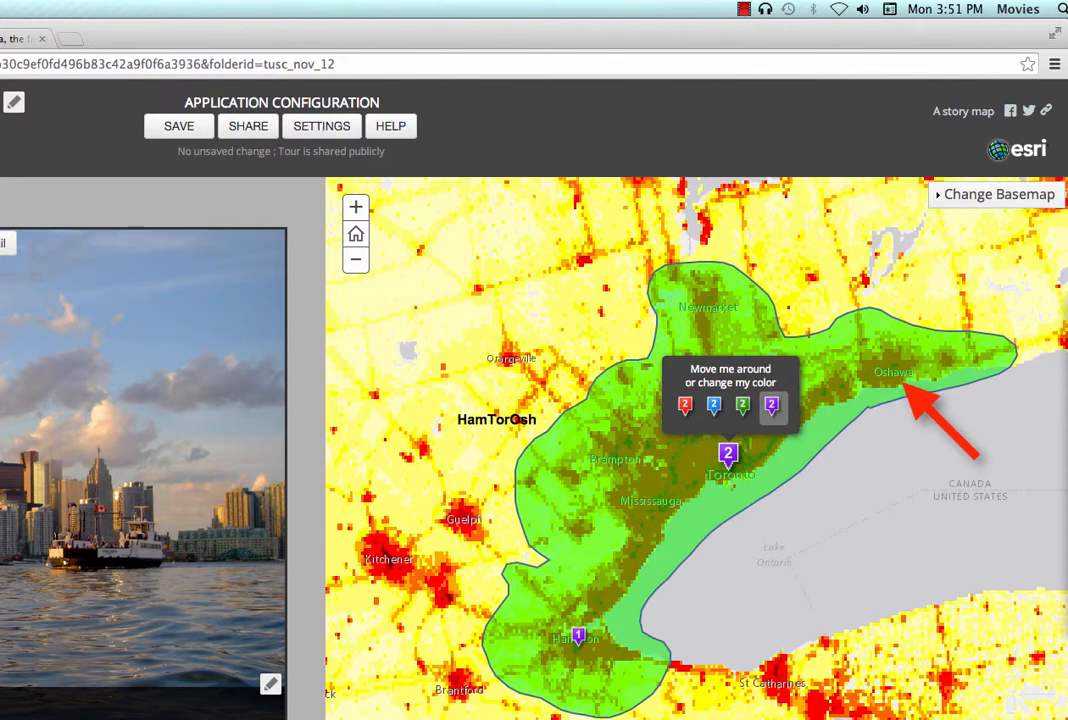
Step: Examine the BosWash conurbation on the US east coast, from Washington up to Boston
left_click(357, 262)
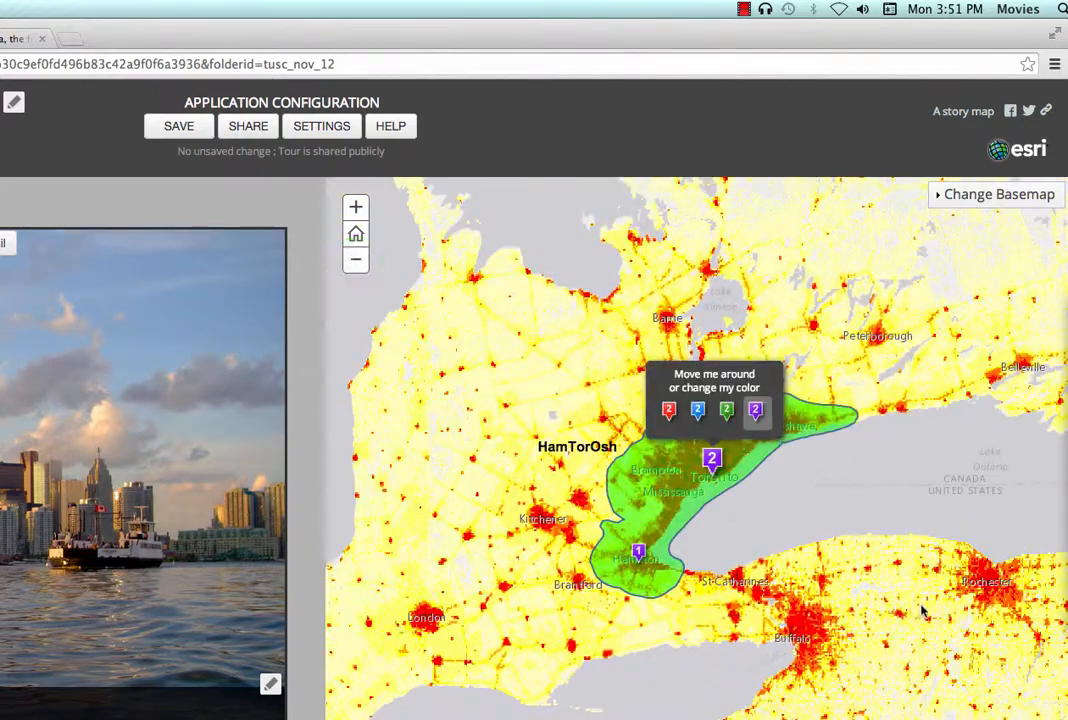
left_click_drag(924, 684, 505, 224)
left_click_drag(704, 569, 563, 150)
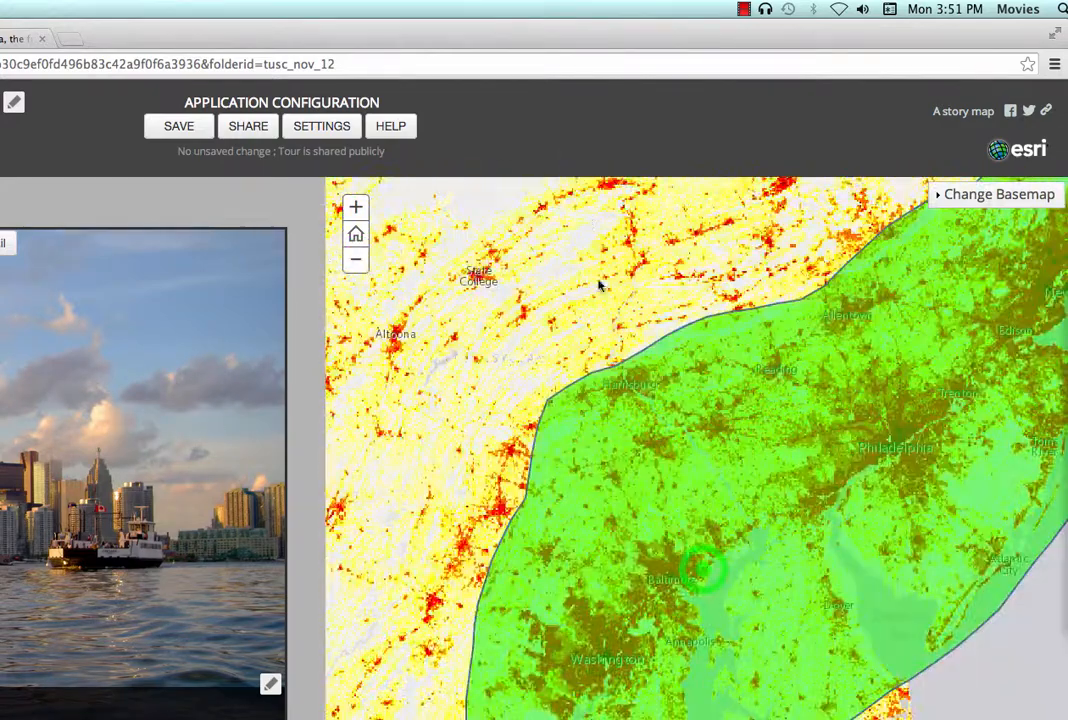
left_click(355, 262)
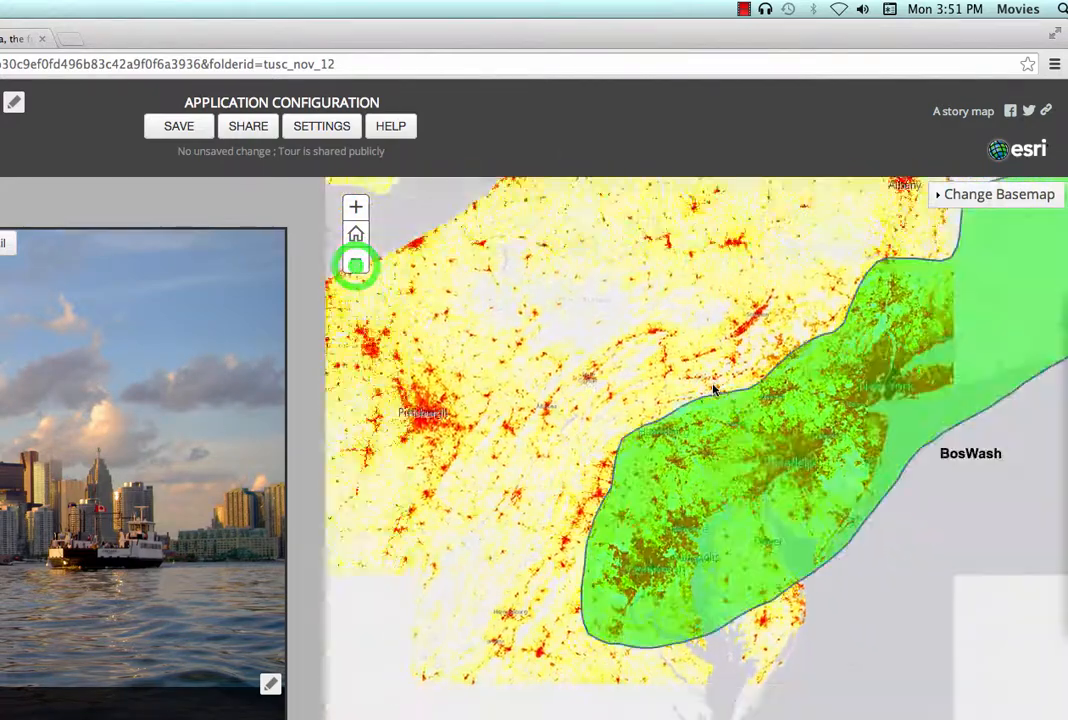
left_click_drag(707, 372, 463, 667)
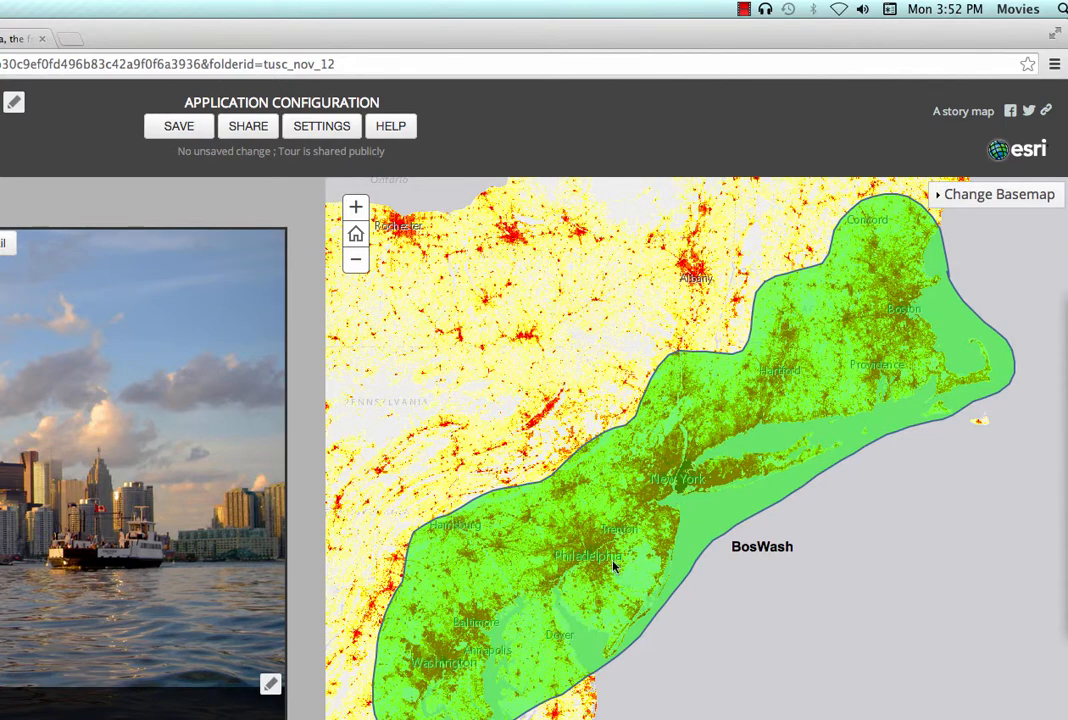
Step: Examine the CamSaoRio conurbation on Brazil's southeast coast around São Paulo and Rio de Janeiro
left_click(358, 266)
left_click(360, 265)
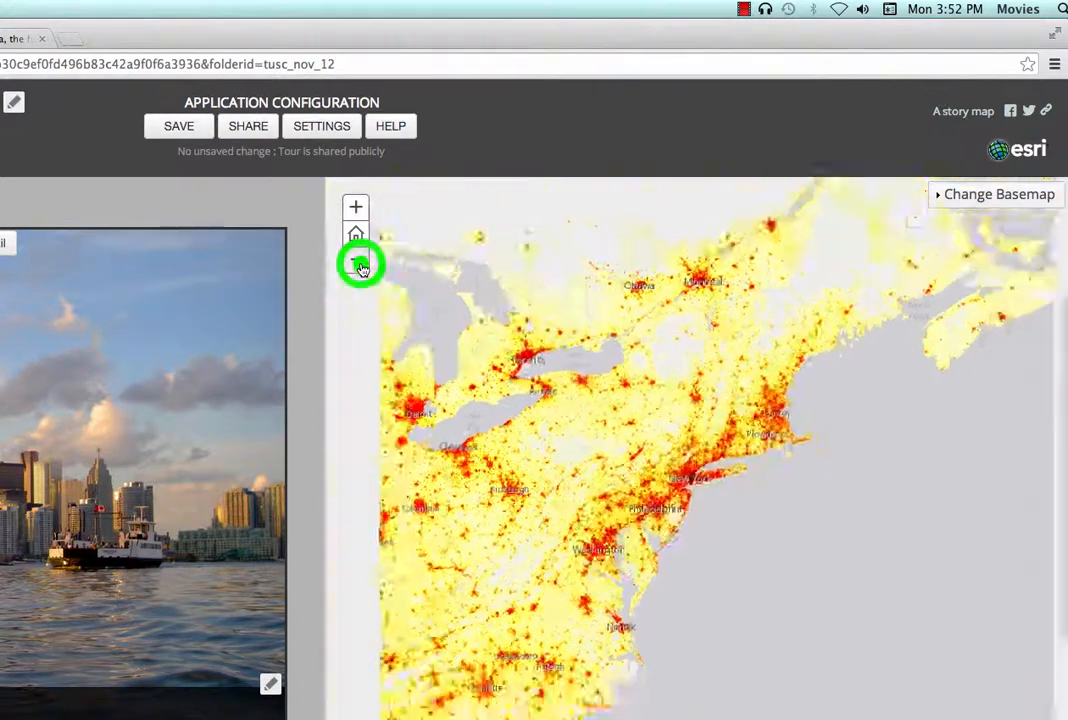
left_click_drag(606, 576, 811, 204)
left_click_drag(820, 572, 794, 319)
left_click_drag(847, 636, 384, 359)
left_click_drag(656, 515, 453, 303)
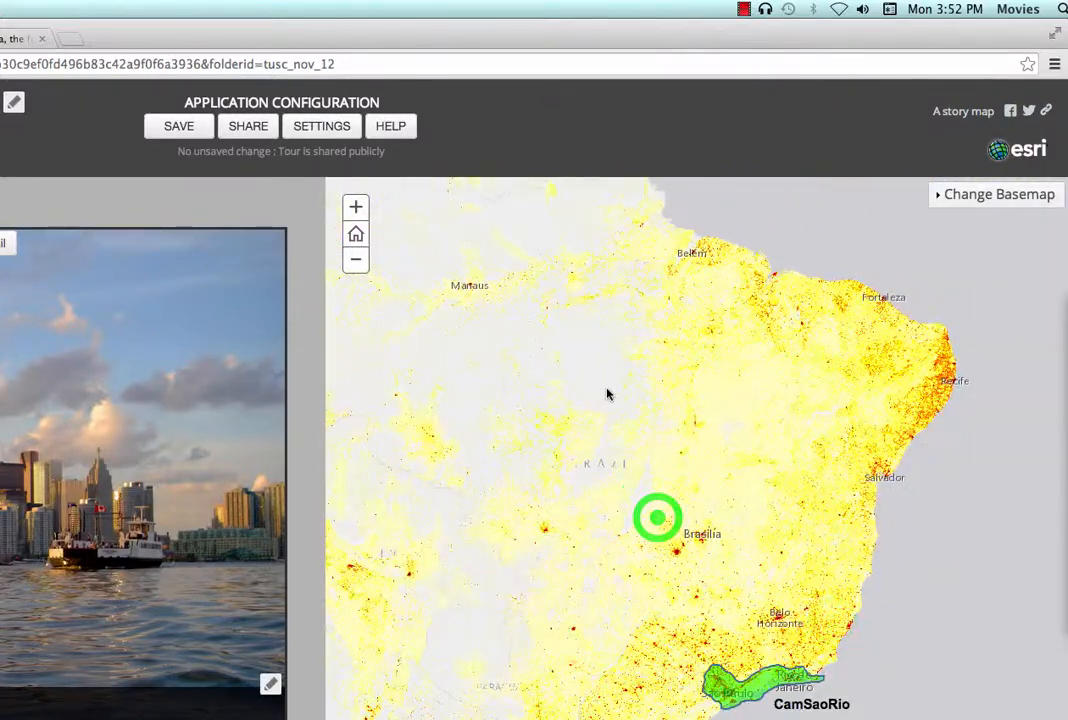
left_click_drag(608, 393, 546, 267)
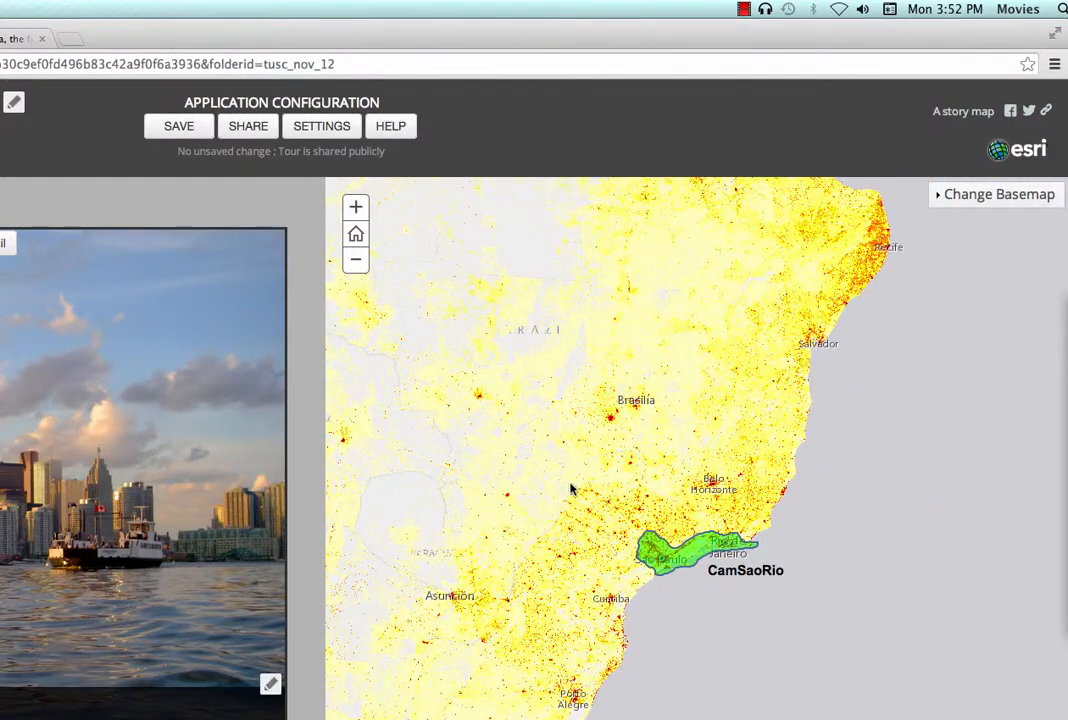